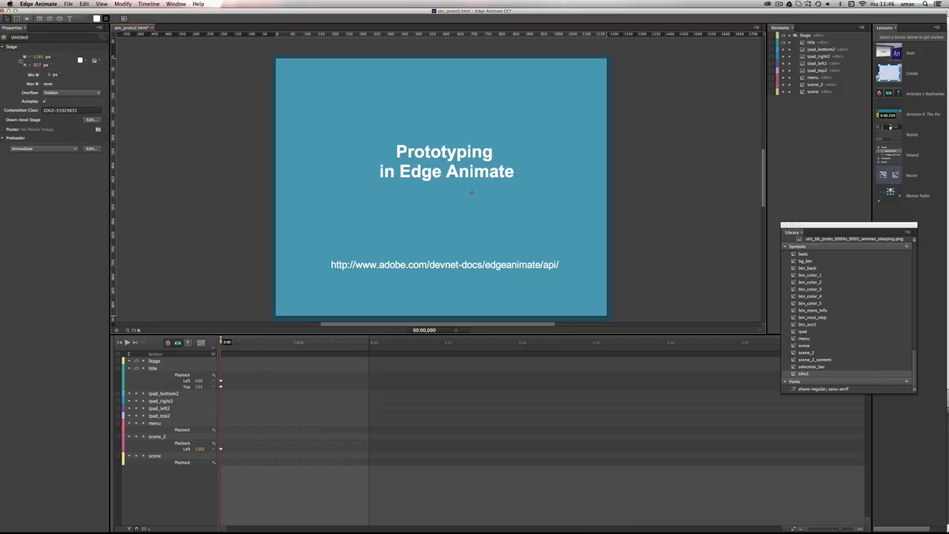
Switch to Photoshop and review the tablet design by showing the scr1, scr2 and scr2_over groups, hiding scr1 after its review.
{"action": "key", "text": "super+Tab"}
{"action": "key", "text": "super+Tab"}
{"action": "key", "text": "super+Tab"}
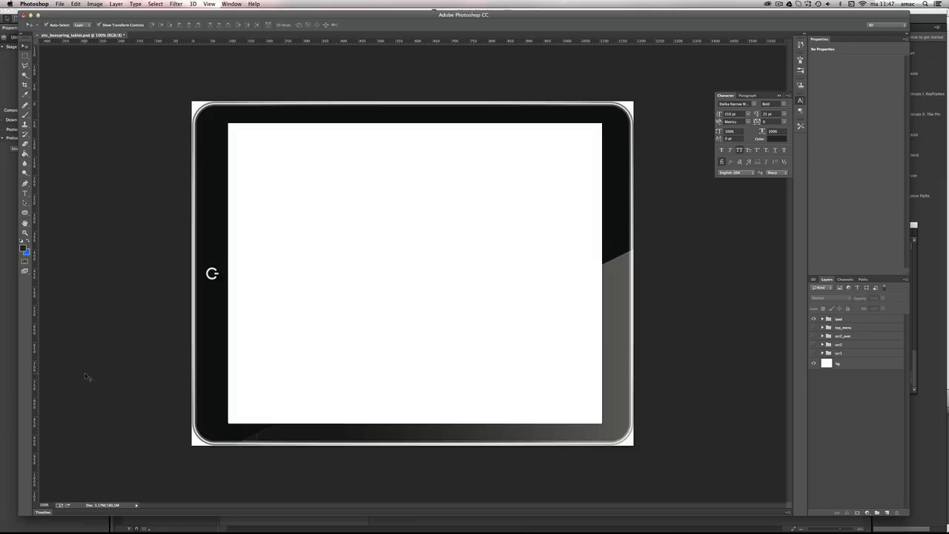
{"action": "left_click", "coordinate": [813, 353]}
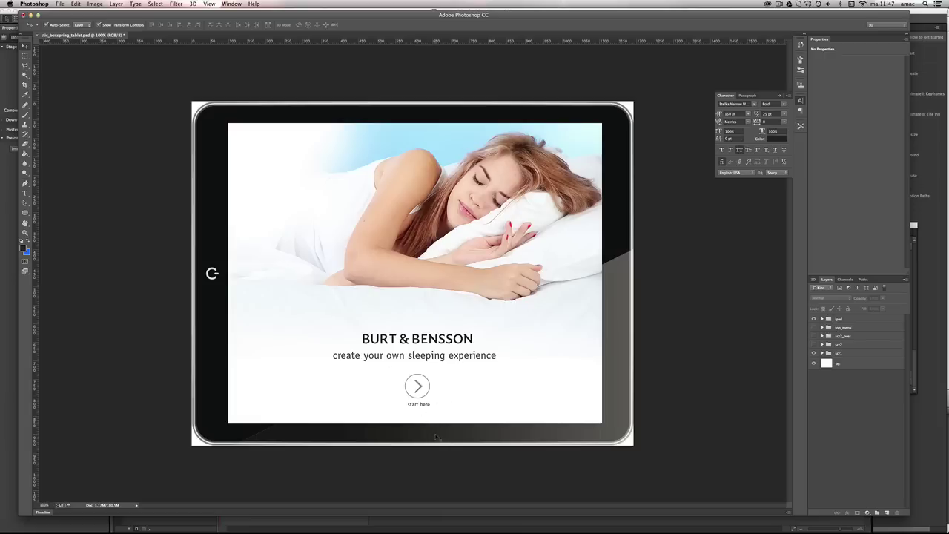
{"action": "left_click", "coordinate": [814, 345]}
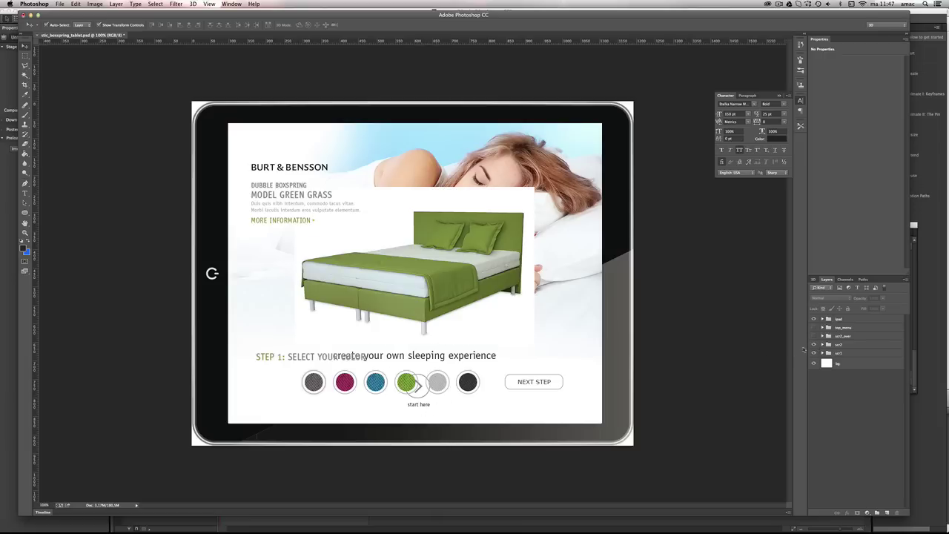
{"action": "left_click", "coordinate": [814, 354]}
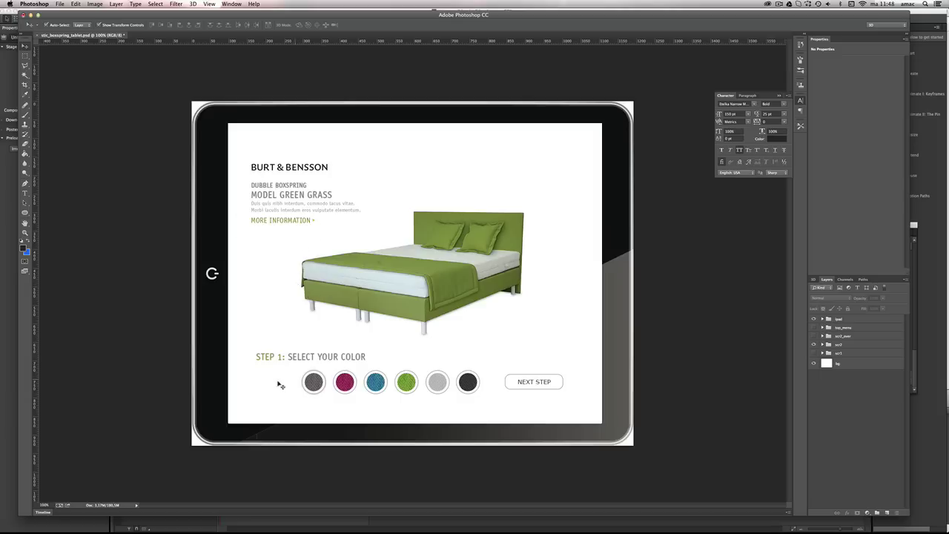
{"action": "left_click", "coordinate": [813, 336]}
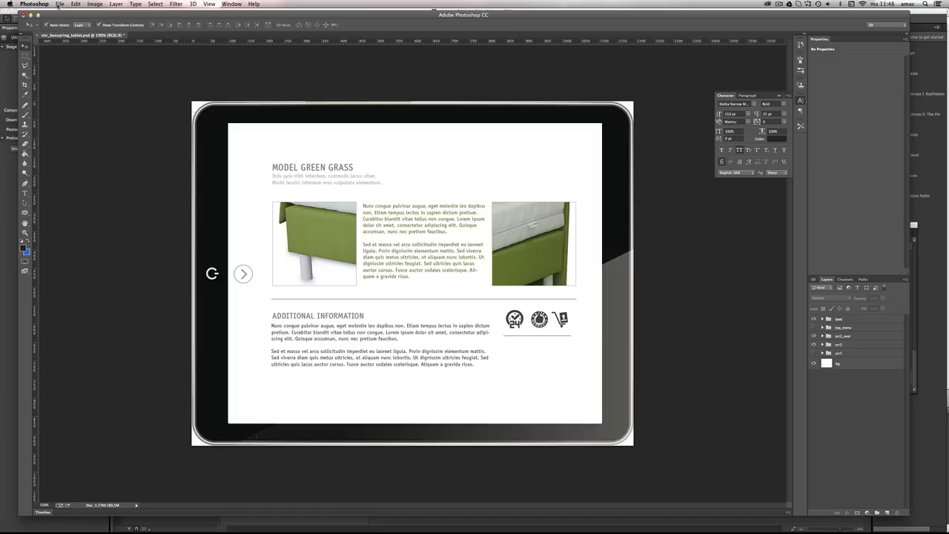
Look through the script commands available for exporting the design's layers to files, without running one.
{"action": "left_click", "coordinate": [59, 4]}
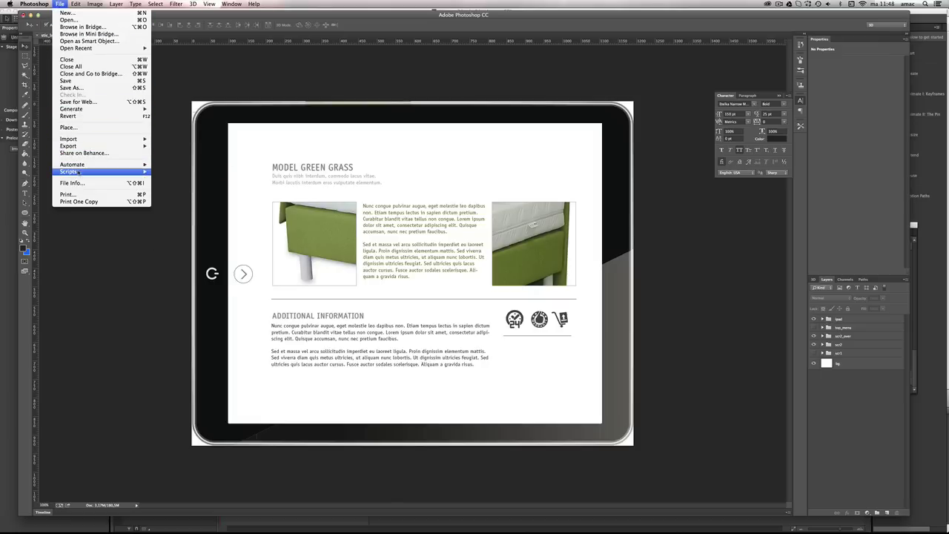
{"action": "mouse_move", "coordinate": [85, 173]}
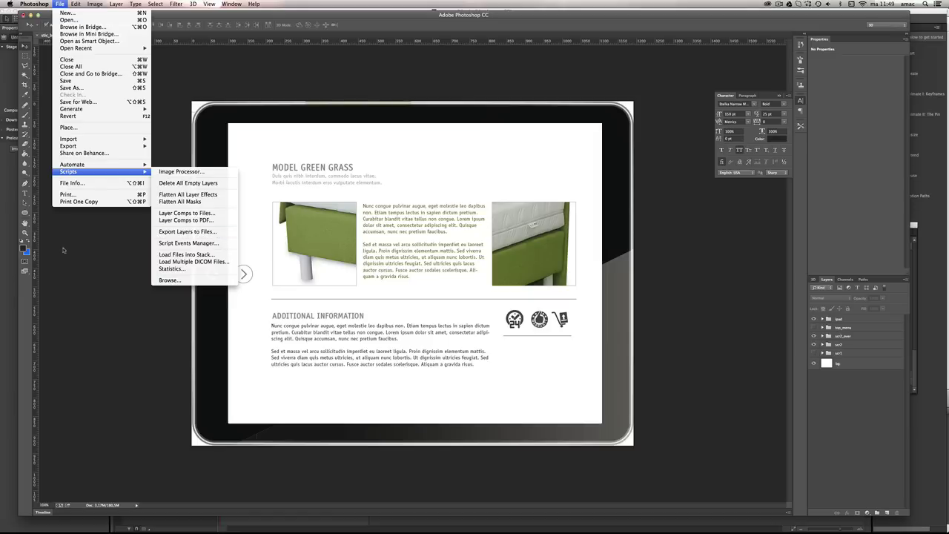
{"action": "left_click", "coordinate": [102, 287]}
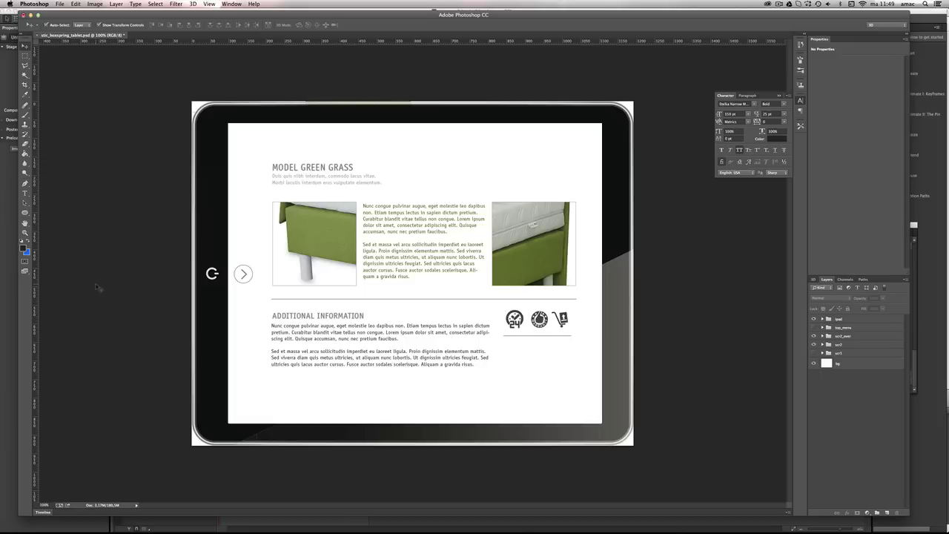
Switch back to Edge Animate and delete the blue title element covering the Stage.
{"action": "key", "text": "super+Tab"}
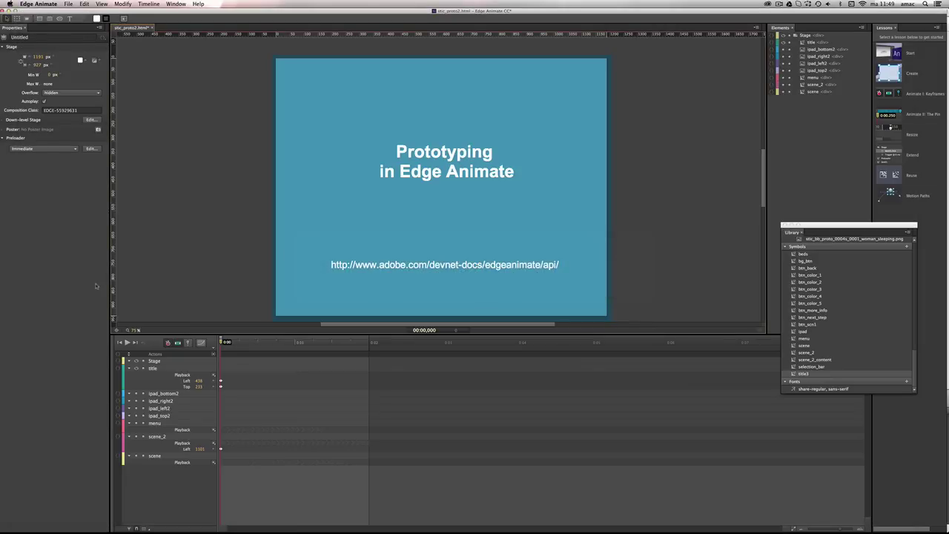
{"action": "left_click", "coordinate": [291, 217]}
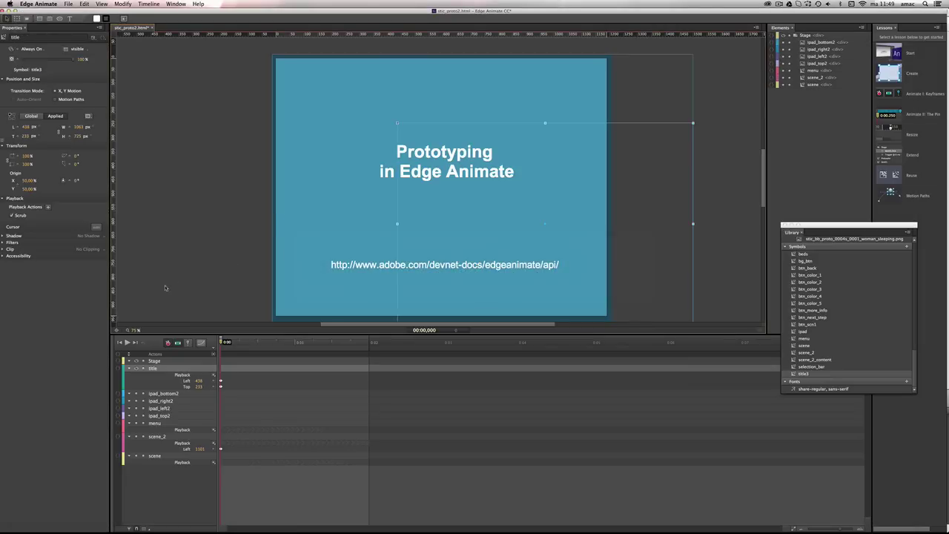
{"action": "key", "text": "Delete"}
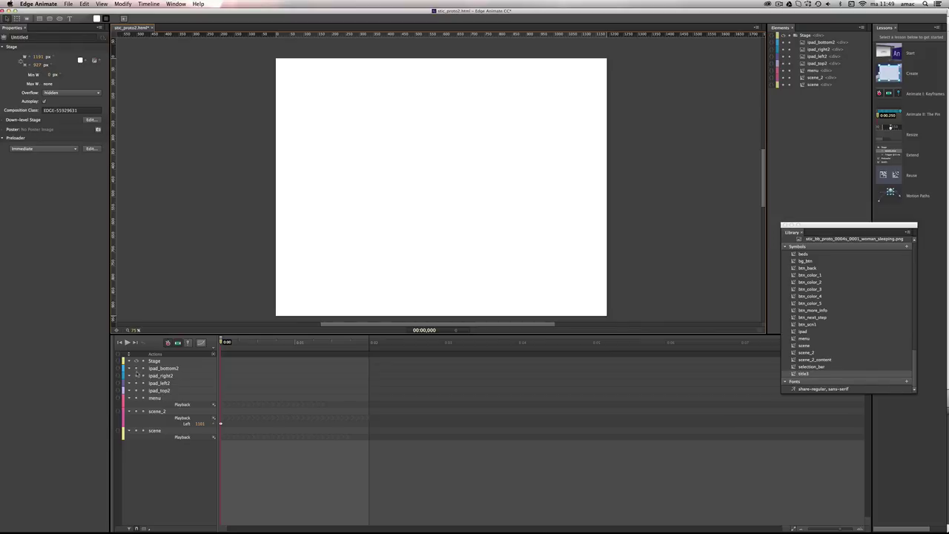
Make the ipad_bottom2, ipad_right2, ipad_left2 and ipad_top2 elements visible to display the tablet frame.
{"action": "left_click", "coordinate": [137, 371]}
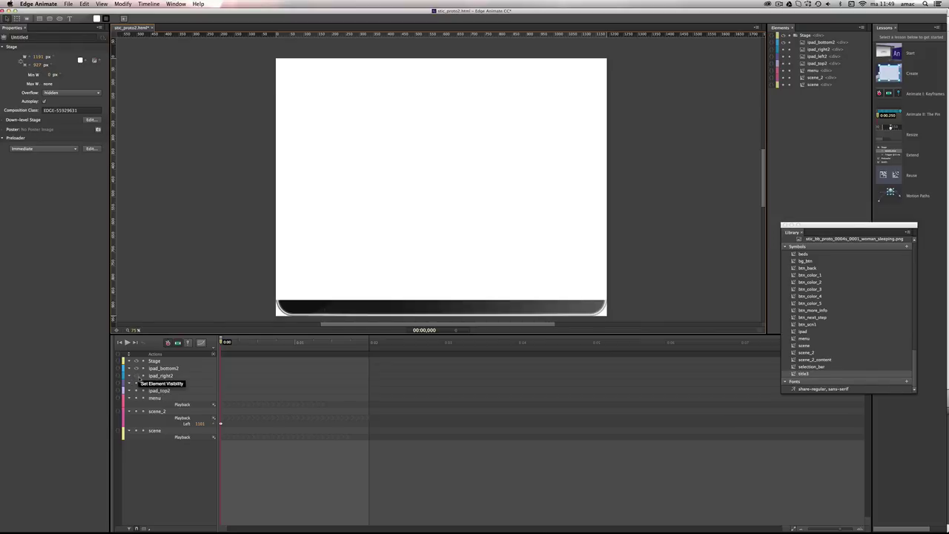
{"action": "left_click", "coordinate": [137, 375]}
{"action": "left_click", "coordinate": [137, 383]}
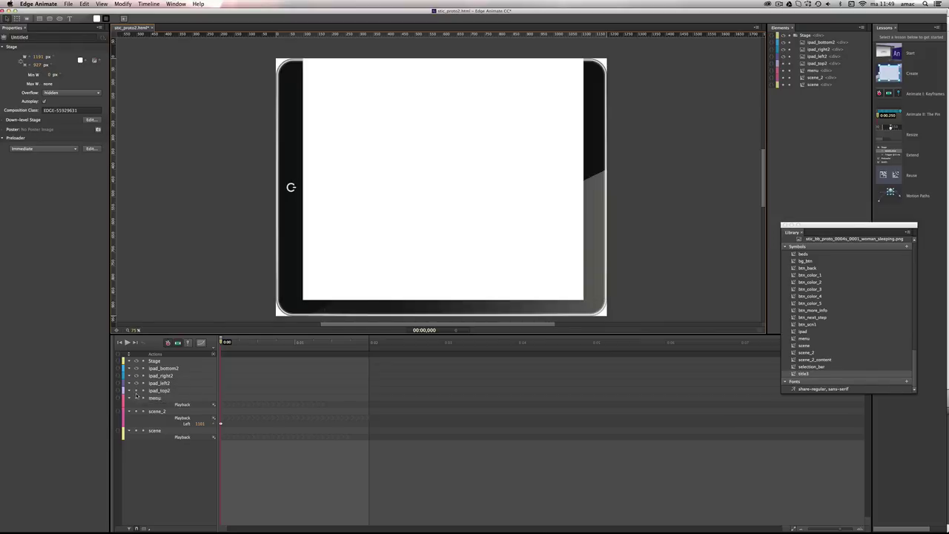
{"action": "left_click", "coordinate": [136, 391]}
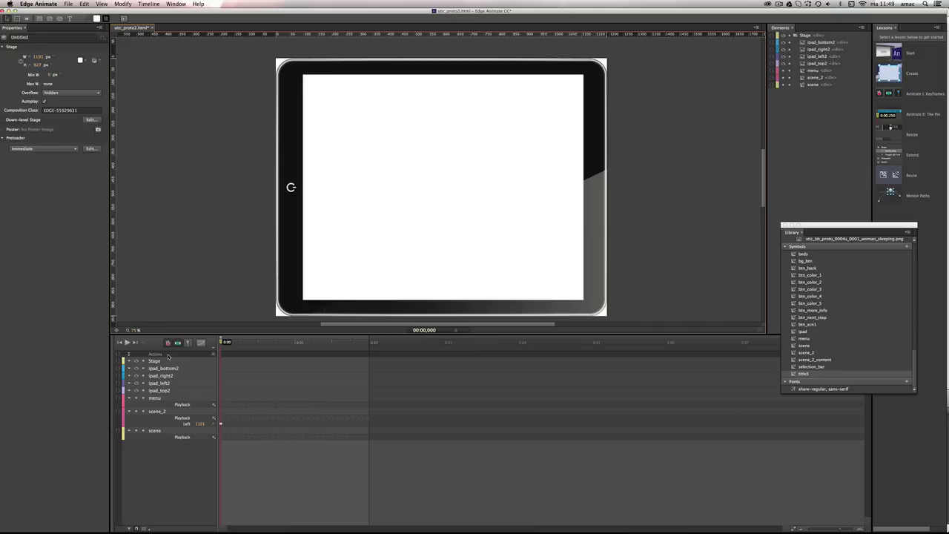
Examine how the tablet frame is built by selecting its bottom, right, left and top elements in turn.
{"action": "left_click", "coordinate": [589, 267]}
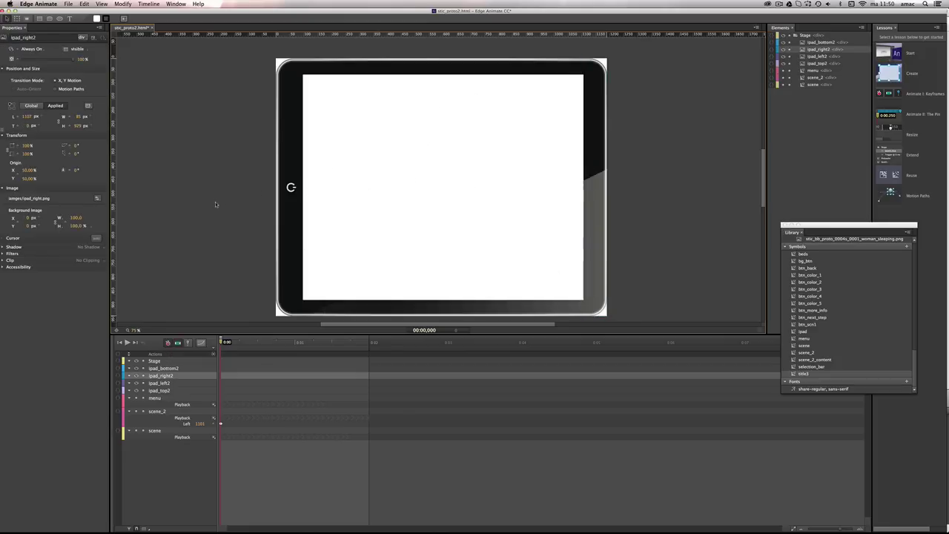
{"action": "left_click", "coordinate": [198, 223]}
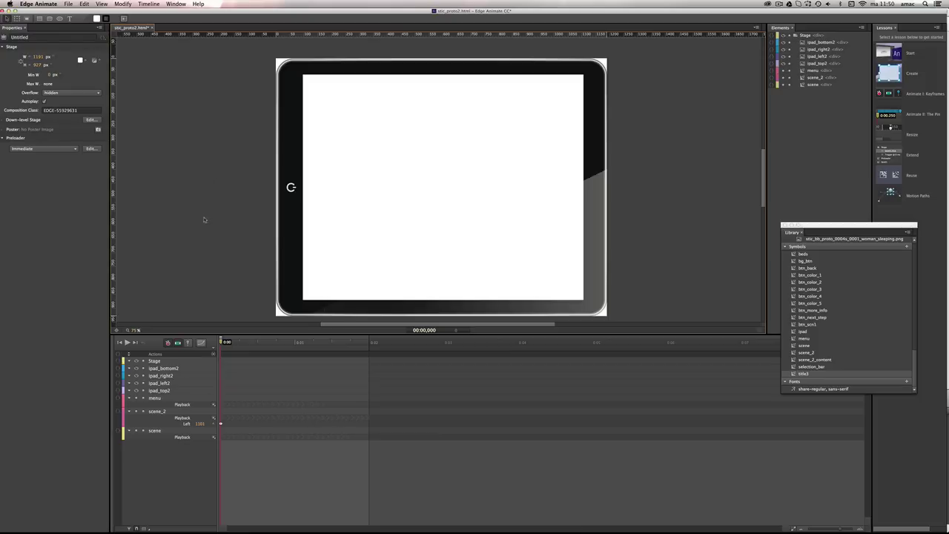
{"action": "left_click", "coordinate": [159, 368]}
{"action": "left_click", "coordinate": [159, 376]}
{"action": "left_click", "coordinate": [159, 383]}
{"action": "left_click", "coordinate": [158, 390]}
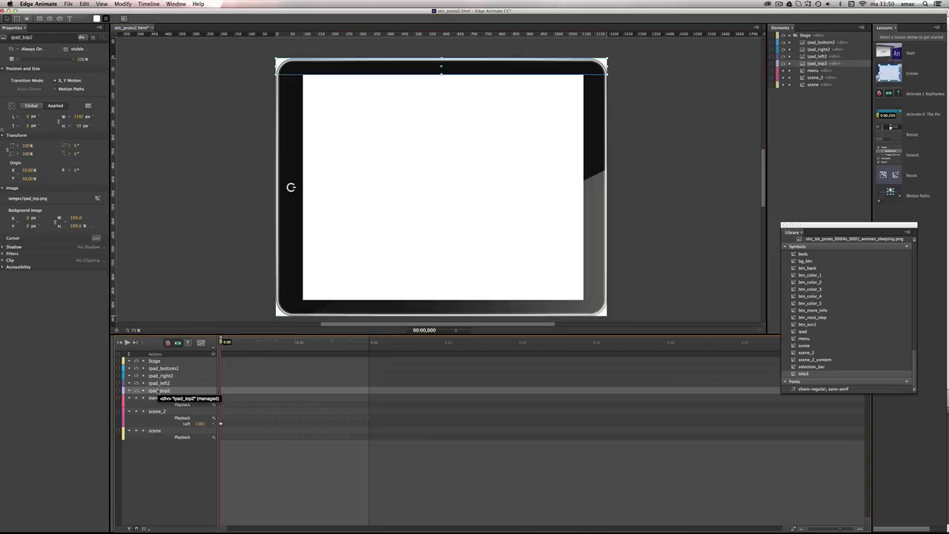
{"action": "left_click", "coordinate": [159, 368]}
{"action": "left_click", "coordinate": [157, 376]}
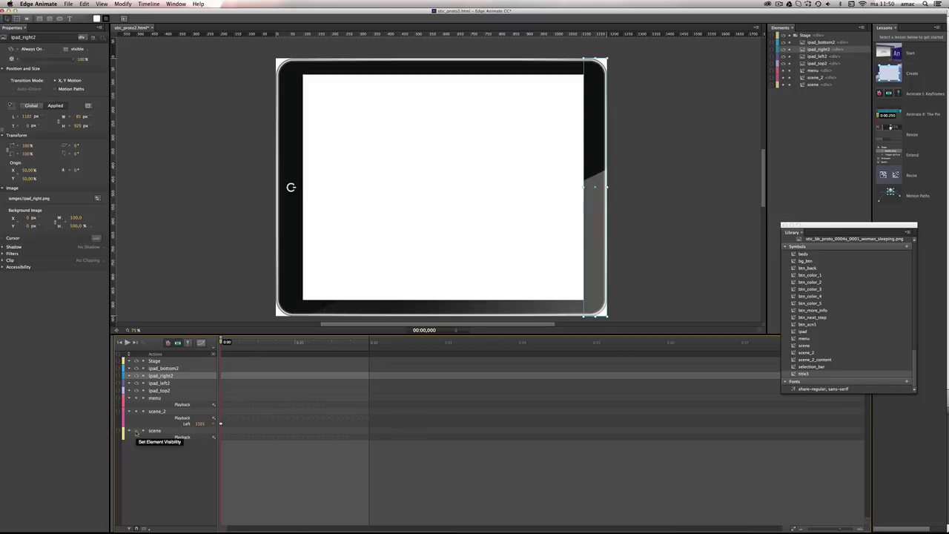
Make the scene element visible inside the tablet frame and open its symbol for editing.
{"action": "left_click", "coordinate": [137, 435]}
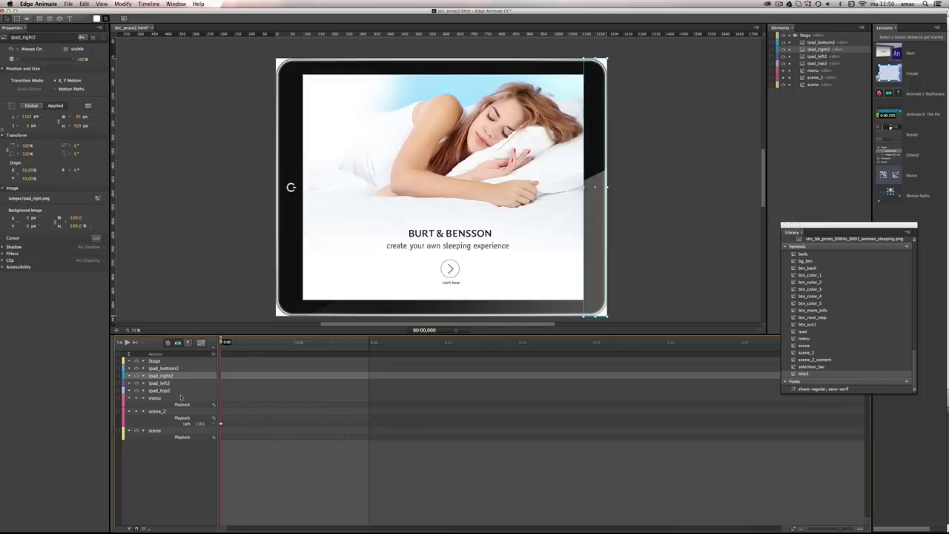
{"action": "left_click", "coordinate": [240, 172]}
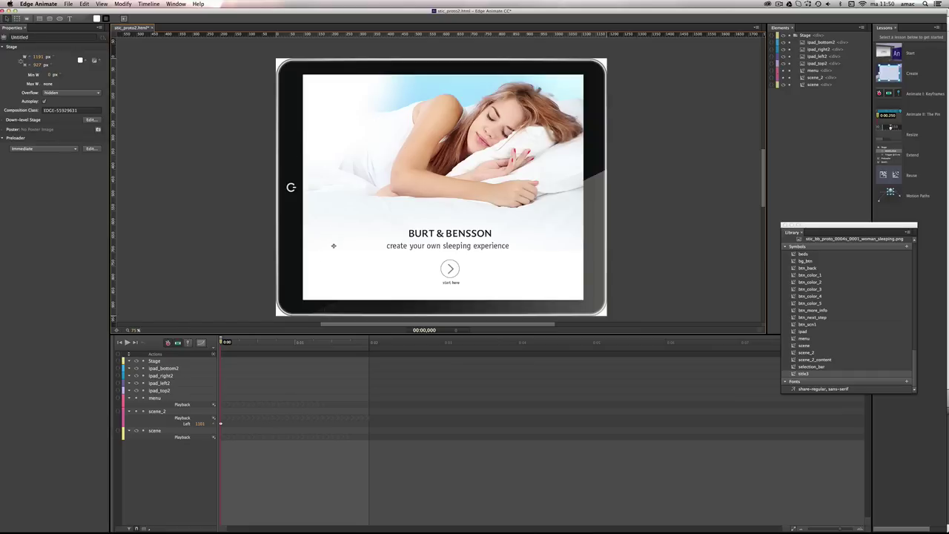
{"action": "left_click", "coordinate": [333, 245]}
{"action": "double_click", "coordinate": [333, 246]}
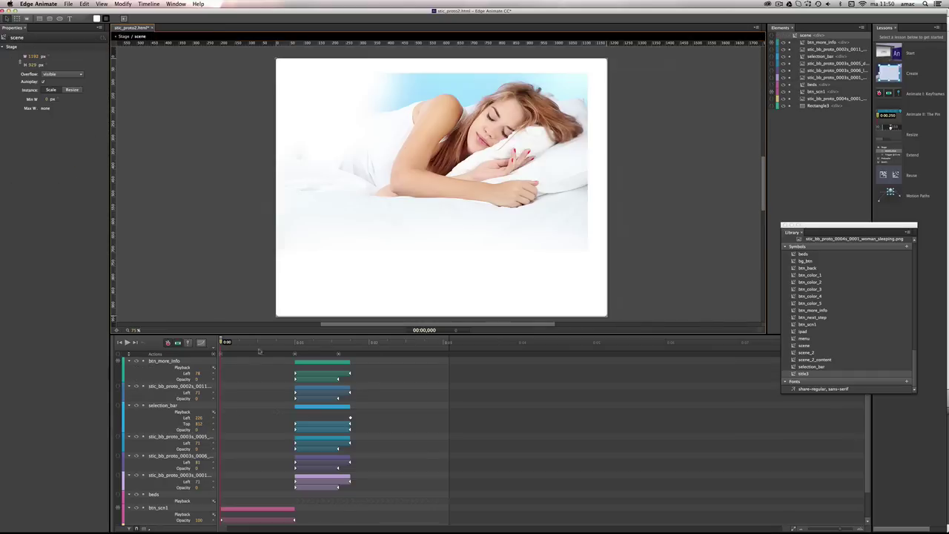
Scrub the scene symbol's timeline to review the transition from the start screen to the colour selection, and return to the Stage.
{"action": "left_click_drag", "start_coordinate": [866, 463], "coordinate": [872, 443]}
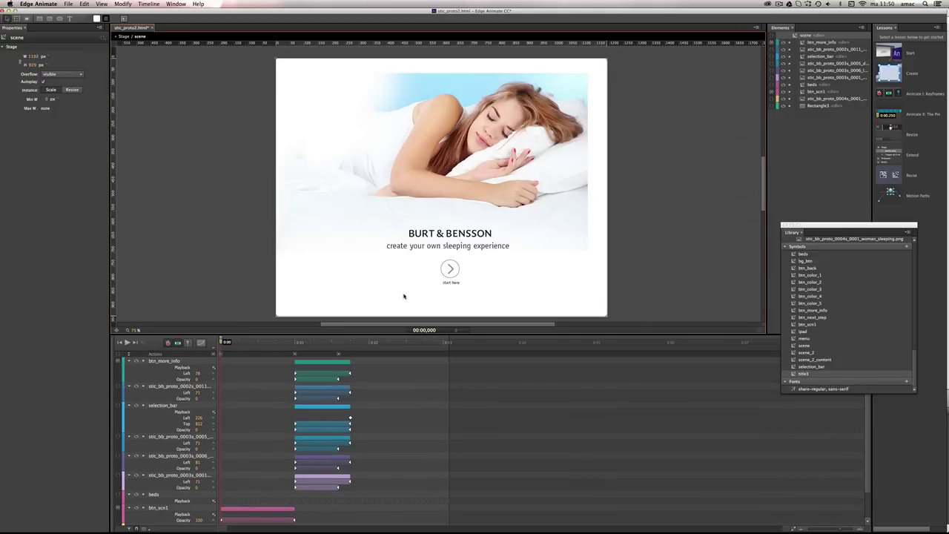
{"action": "left_click_drag", "start_coordinate": [222, 341], "coordinate": [347, 348]}
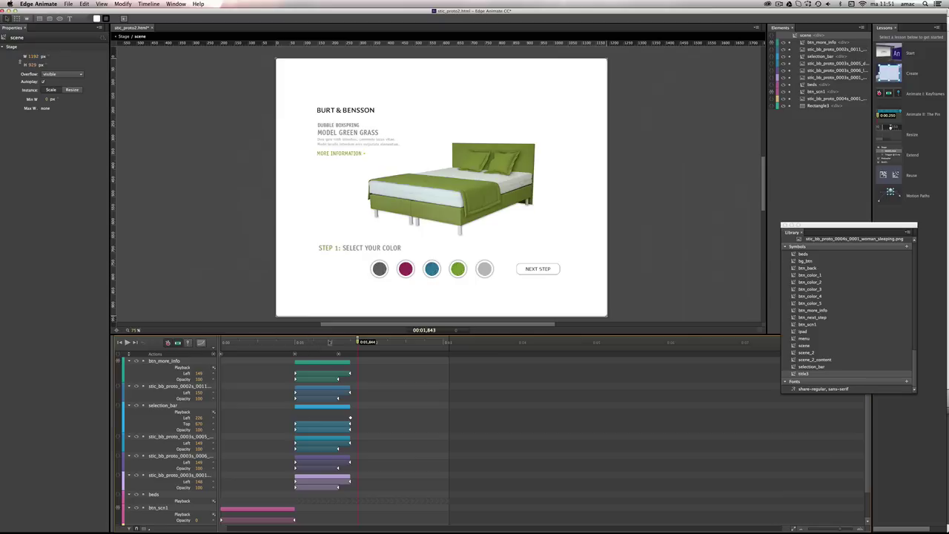
{"action": "left_click_drag", "start_coordinate": [359, 346], "coordinate": [338, 350]}
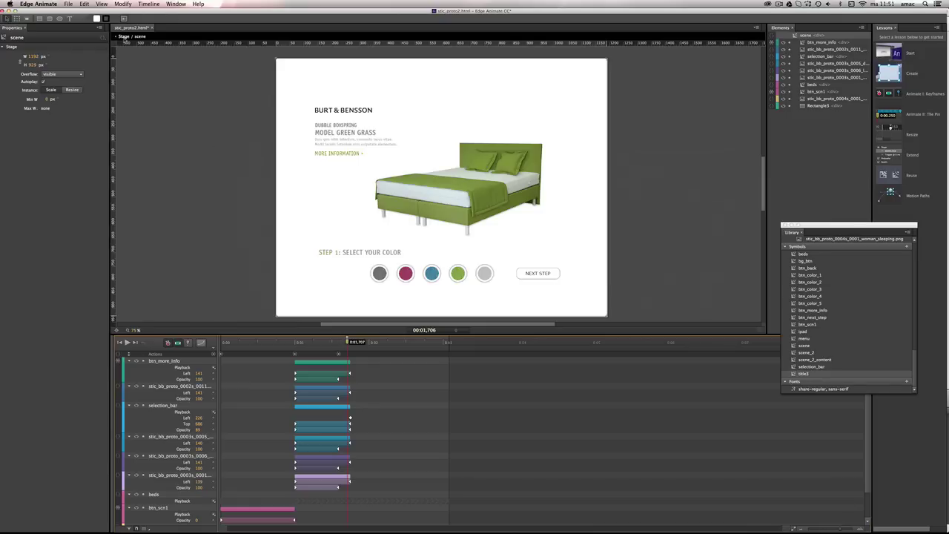
{"action": "left_click", "coordinate": [123, 36]}
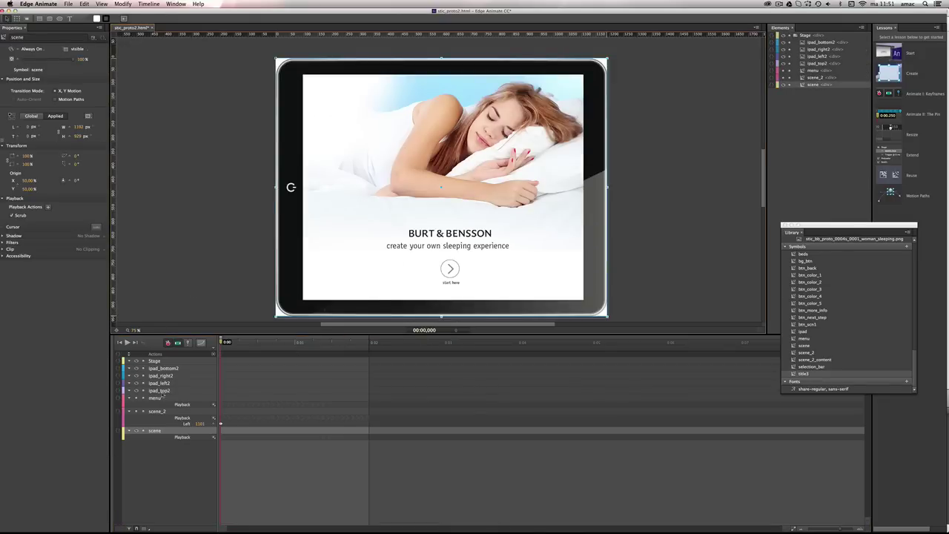
Make the menu element on the Stage visible.
{"action": "left_click", "coordinate": [154, 398]}
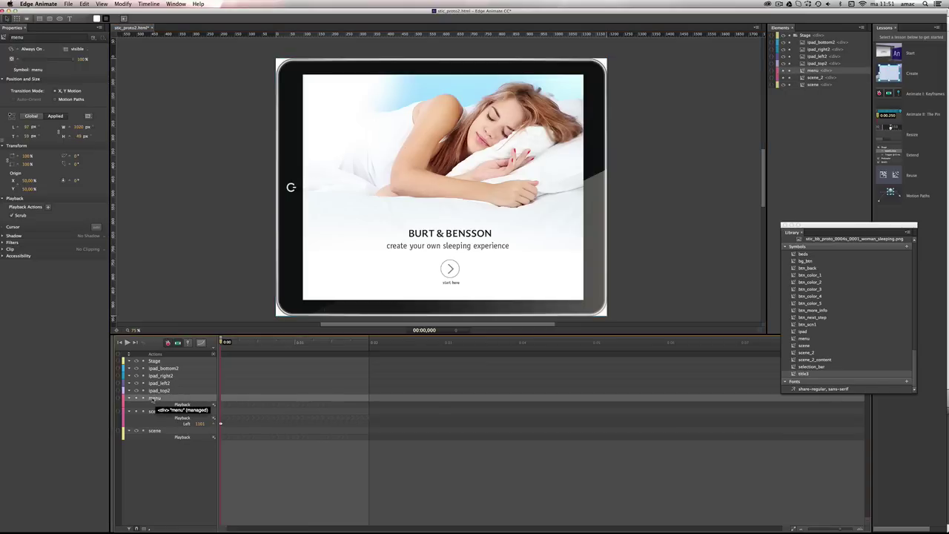
{"action": "scroll", "coordinate": [224, 210], "scroll_direction": "down", "scroll_amount": 1}
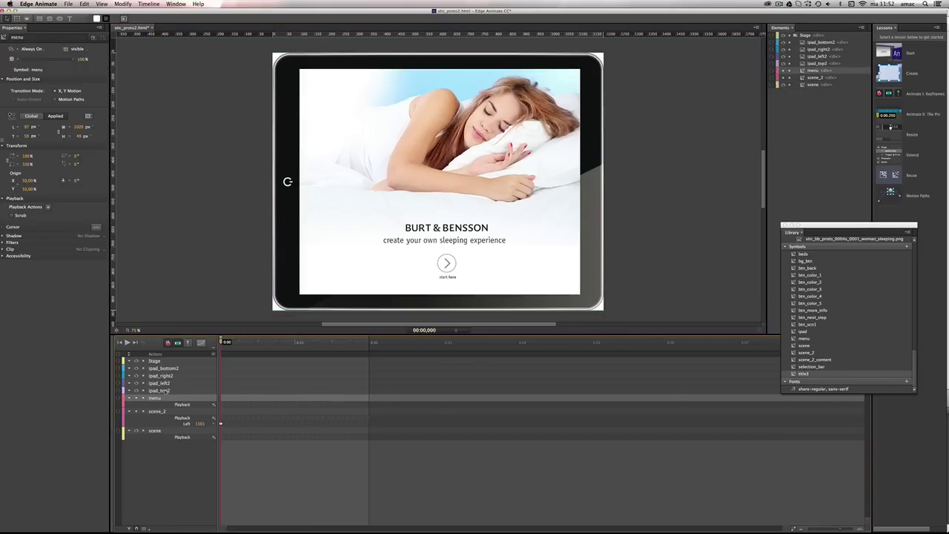
{"action": "left_click", "coordinate": [136, 400]}
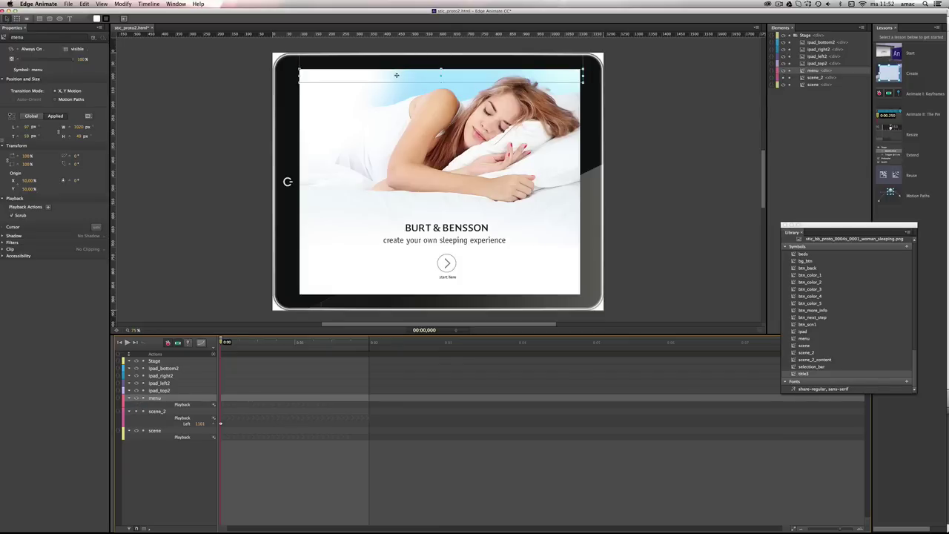
Open the menu symbol to examine its slide-in animation on the timeline, and return to the Stage.
{"action": "double_click", "coordinate": [397, 76]}
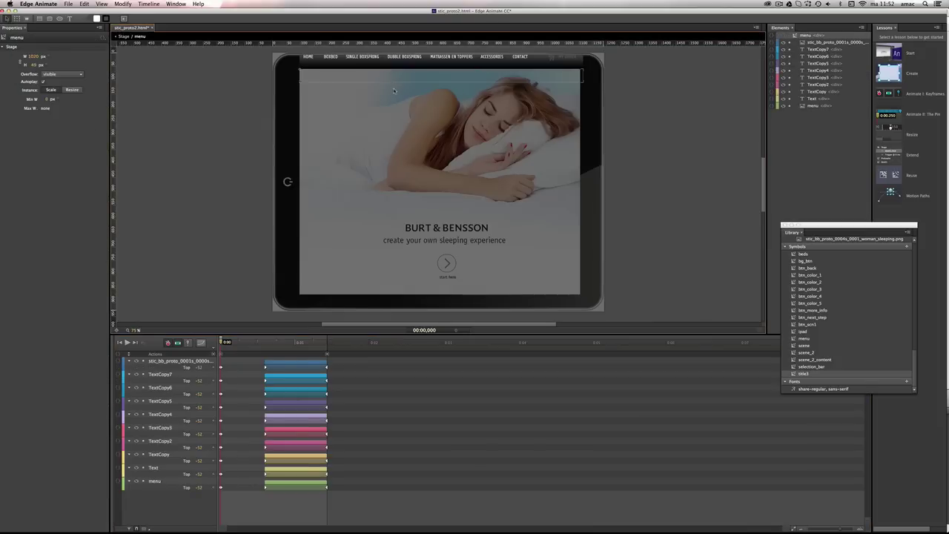
{"action": "left_click_drag", "start_coordinate": [221, 342], "coordinate": [200, 346]}
{"action": "left_click", "coordinate": [121, 36]}
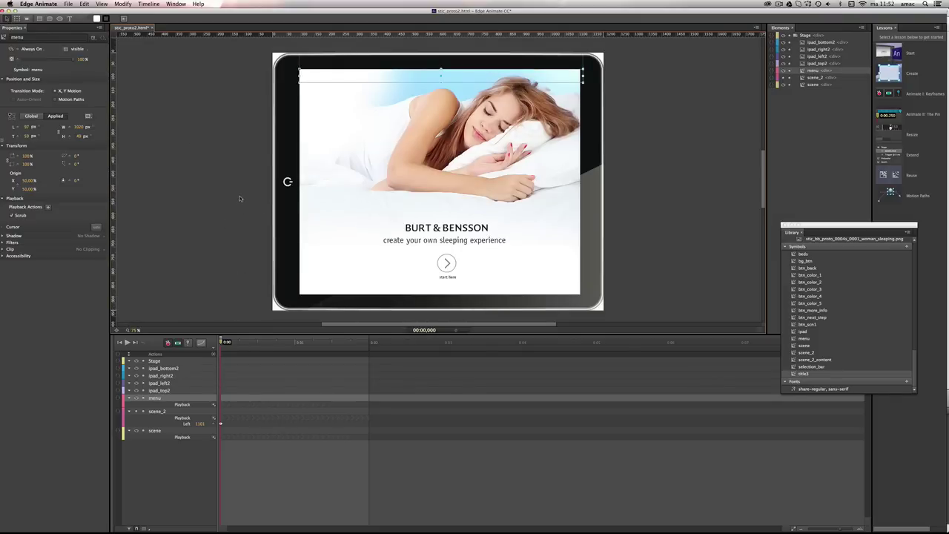
Preview the composition in the browser, test the start here button, close the preview and switch back to Edge Animate.
{"action": "key", "text": "super+Return"}
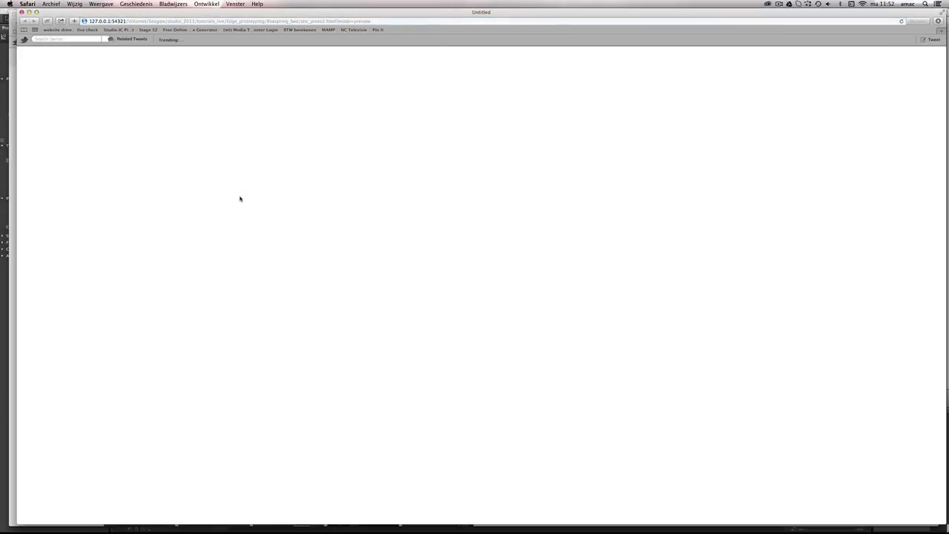
{"action": "left_click", "coordinate": [247, 328]}
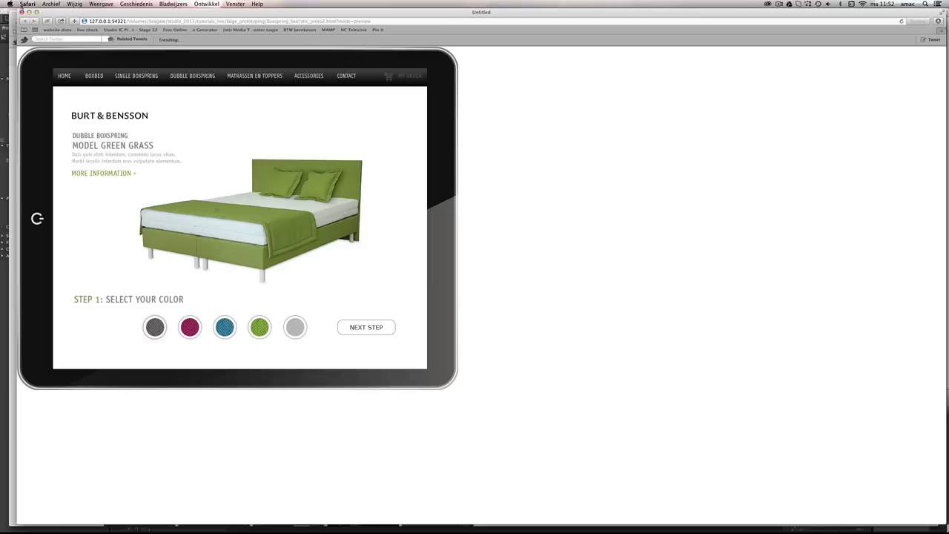
{"action": "left_click", "coordinate": [22, 13]}
{"action": "key", "text": "super+Tab"}
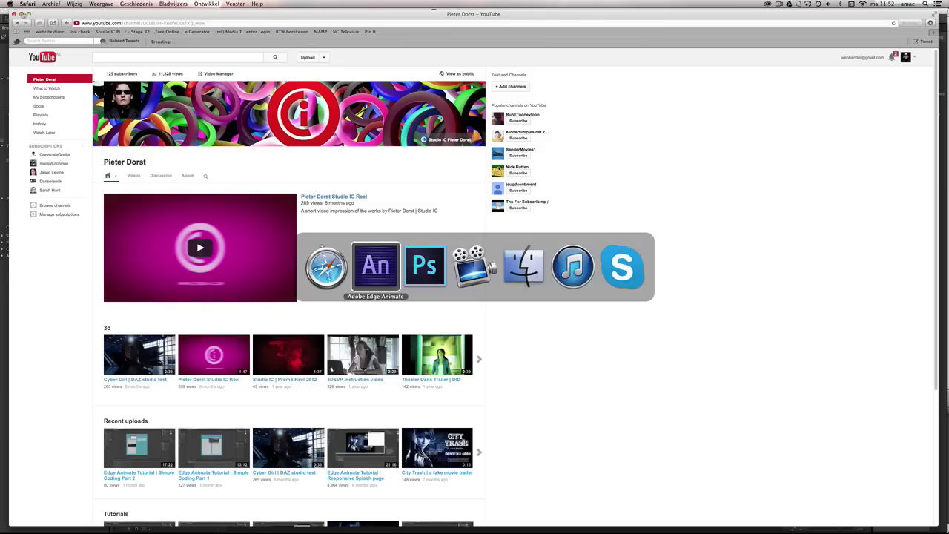
Open the scene symbol for editing and place the playhead at 0:00.
{"action": "left_click", "coordinate": [155, 431]}
{"action": "double_click", "coordinate": [349, 229]}
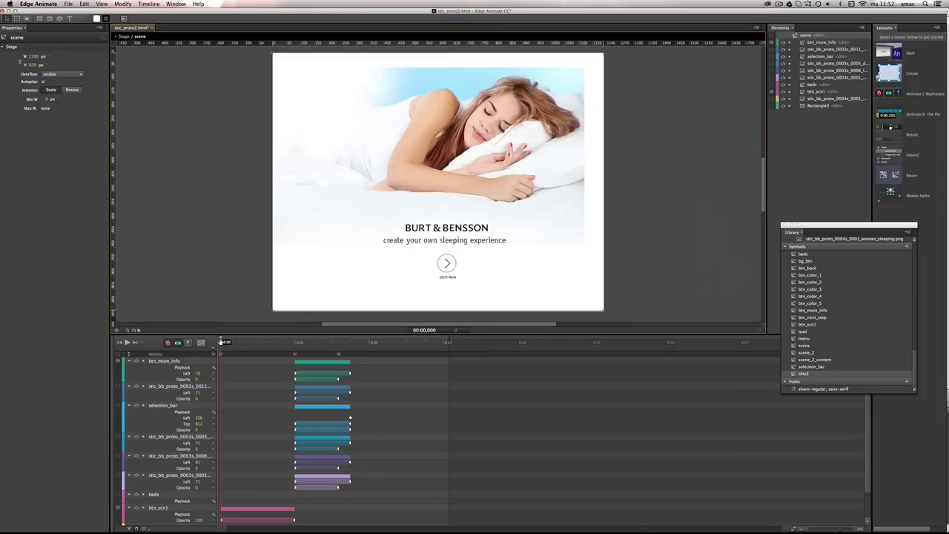
{"action": "mouse_move", "coordinate": [223, 341]}
{"action": "left_mouse_down"}
{"action": "mouse_move", "coordinate": [314, 342]}
{"action": "mouse_move", "coordinate": [220, 342]}
{"action": "left_mouse_up"}
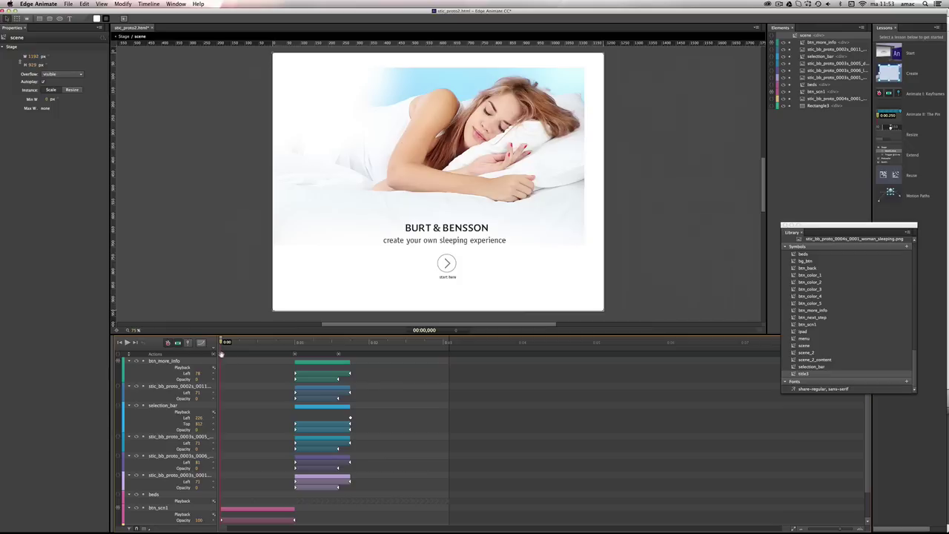
Examine the code of the scene timeline's triggers at 0 ms and 1000 ms, closing each trigger editor.
{"action": "double_click", "coordinate": [220, 355]}
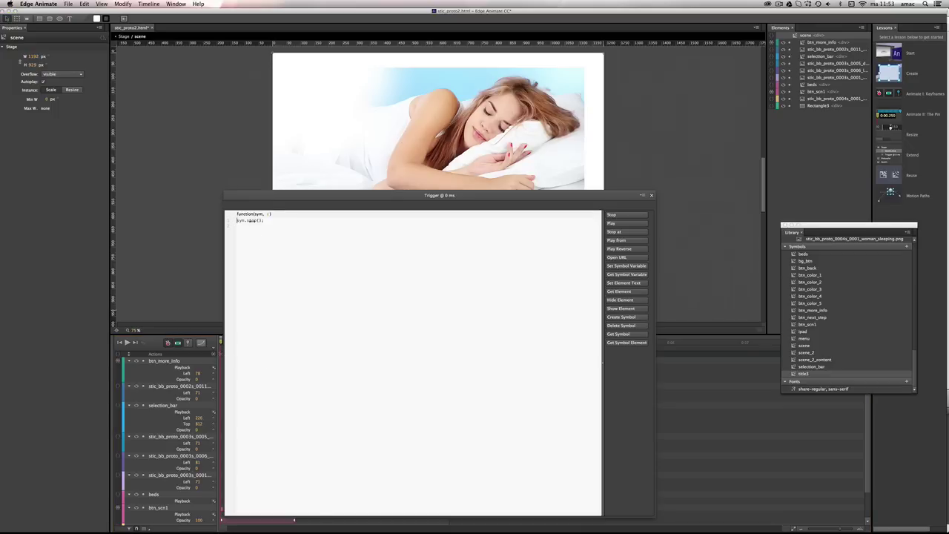
{"action": "left_click", "coordinate": [652, 197]}
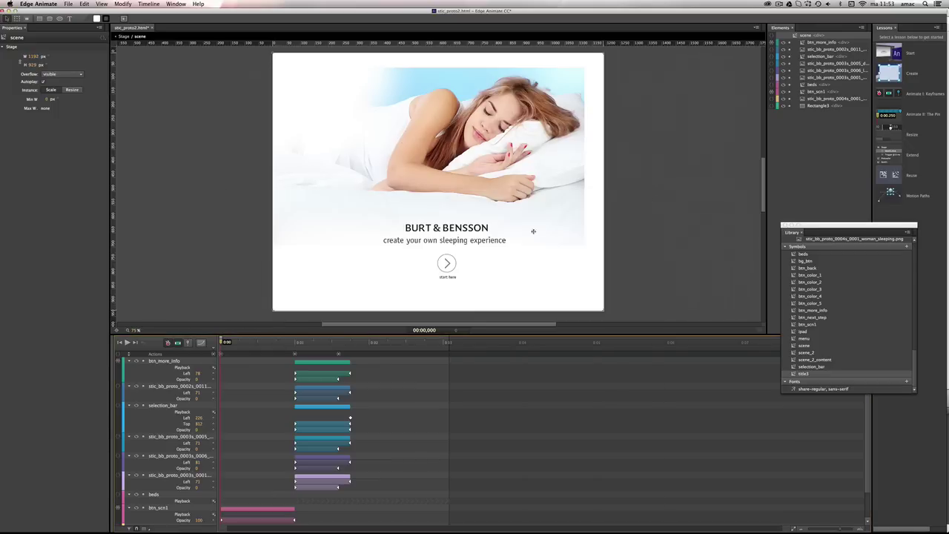
{"action": "left_click_drag", "start_coordinate": [221, 342], "coordinate": [297, 342]}
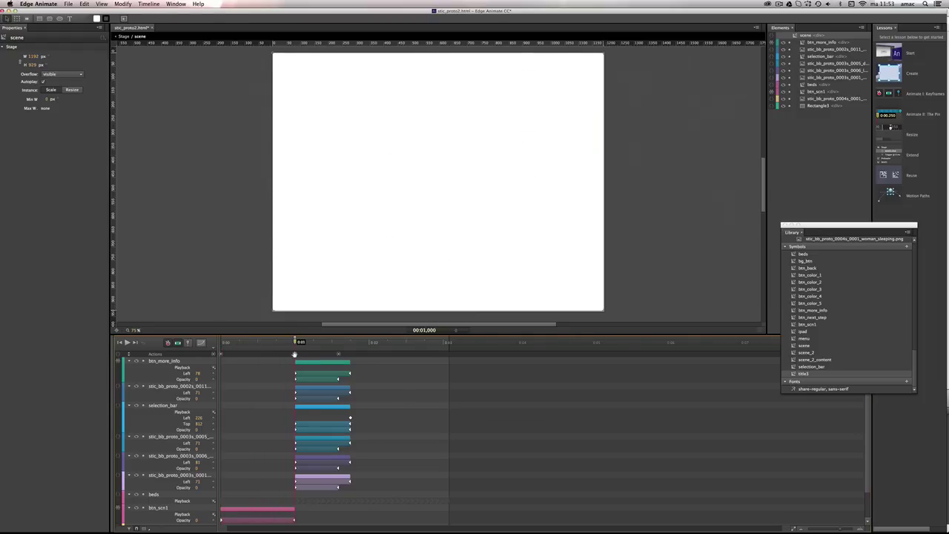
{"action": "double_click", "coordinate": [296, 354]}
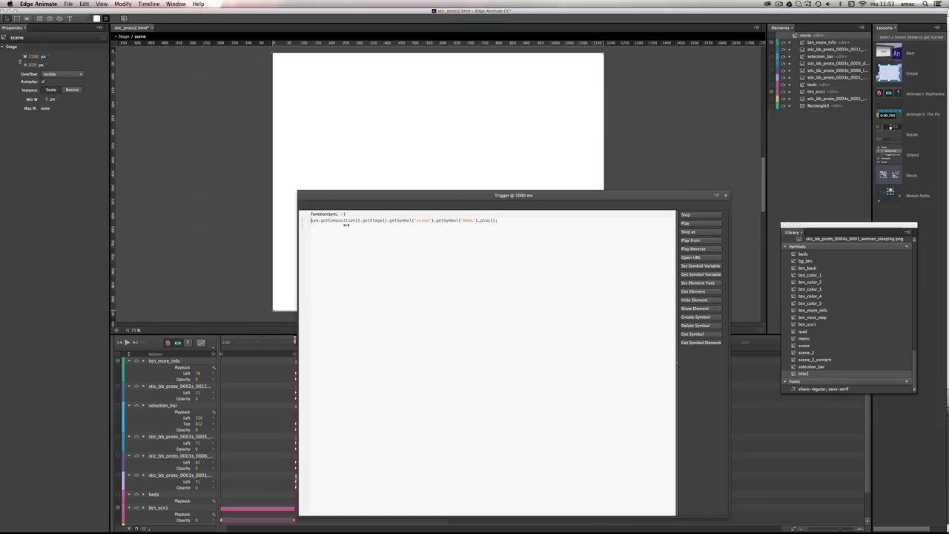
{"action": "left_click", "coordinate": [716, 195]}
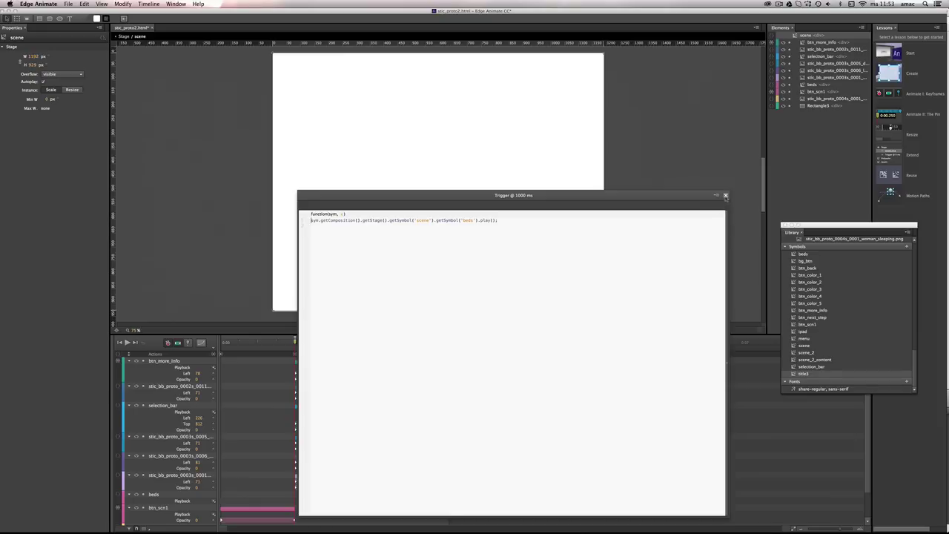
{"action": "left_click", "coordinate": [725, 195]}
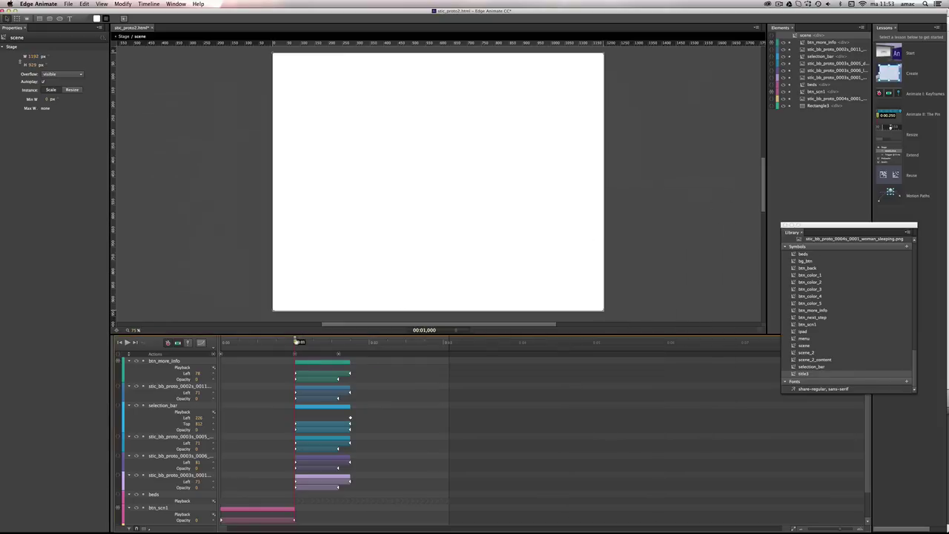
Place the scene playhead at 00:01,590 and open the beds symbol on the canvas for editing.
{"action": "left_click_drag", "start_coordinate": [327, 342], "coordinate": [339, 342]}
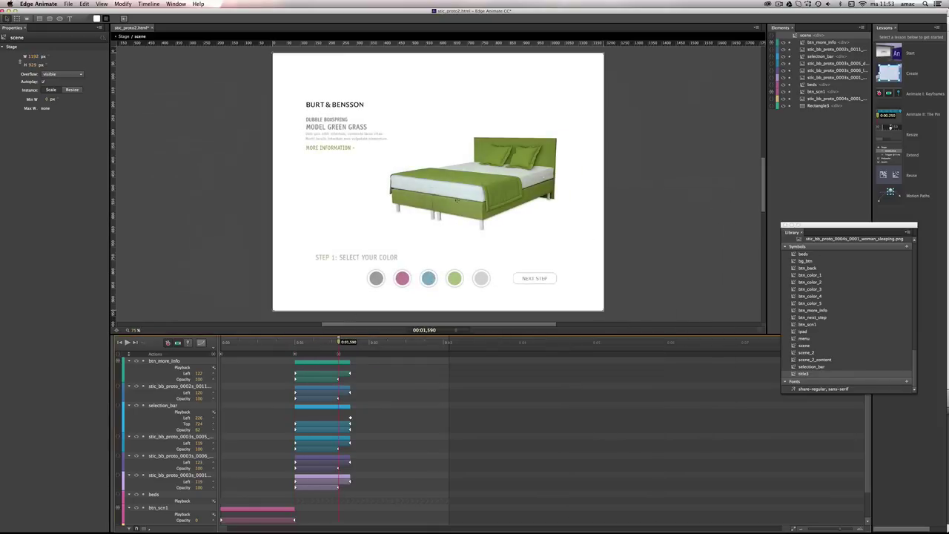
{"action": "left_click", "coordinate": [447, 197]}
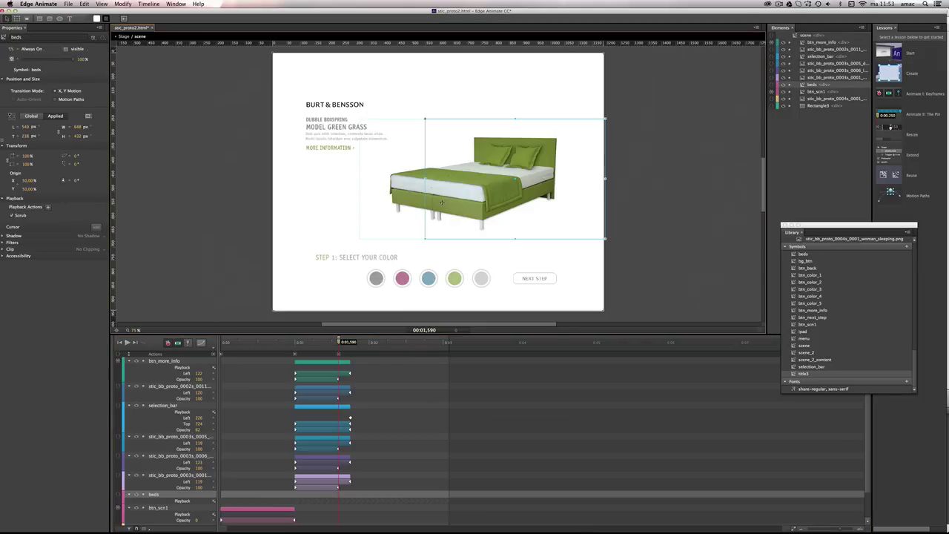
{"action": "double_click", "coordinate": [441, 201]}
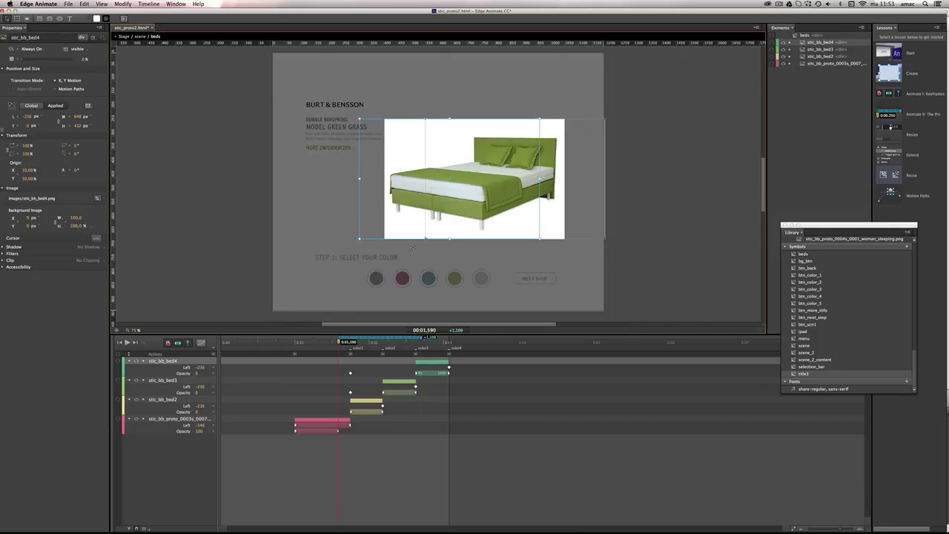
Scrub the beds timeline through the color labels to examine the bed colour transitions, and return the playhead to color1 at 00:01,750.
{"action": "left_click_drag", "start_coordinate": [318, 346], "coordinate": [351, 347]}
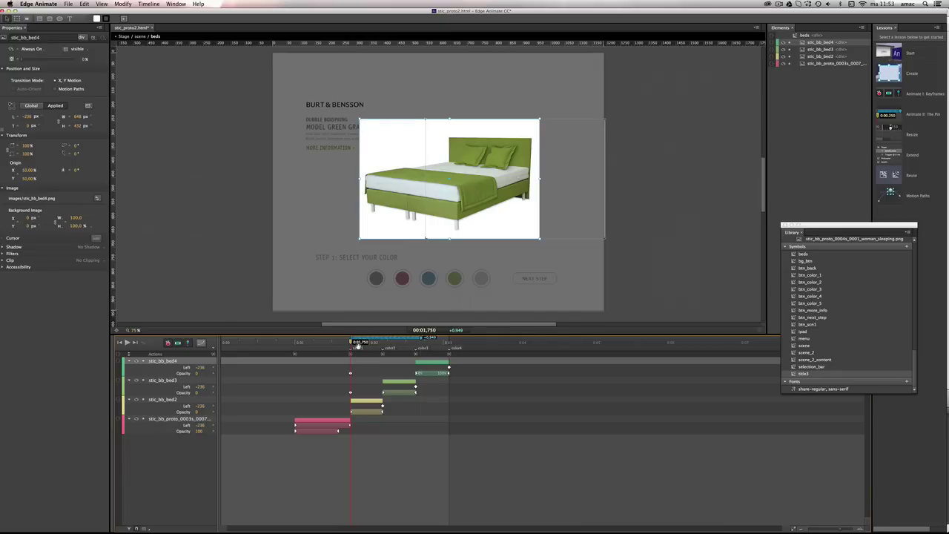
{"action": "left_click_drag", "start_coordinate": [353, 343], "coordinate": [382, 342]}
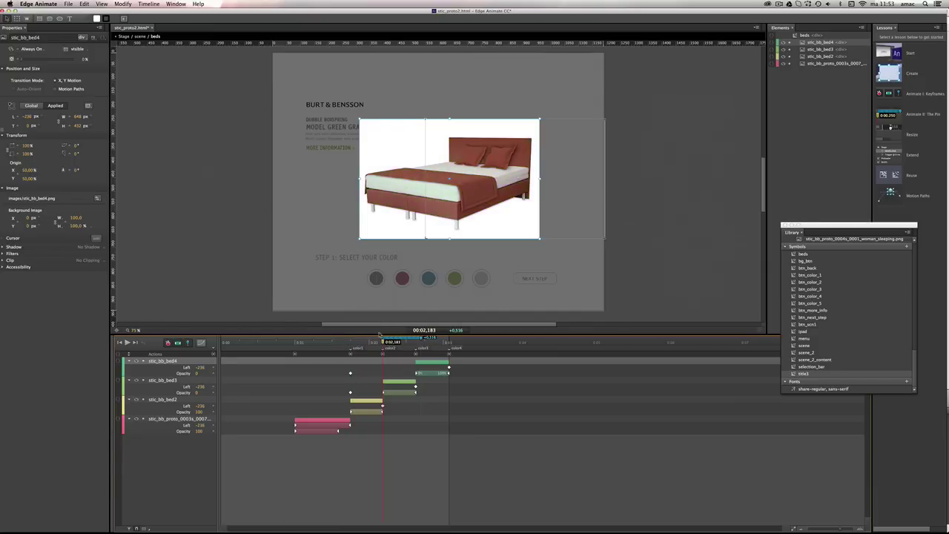
{"action": "left_click_drag", "start_coordinate": [383, 343], "coordinate": [406, 342]}
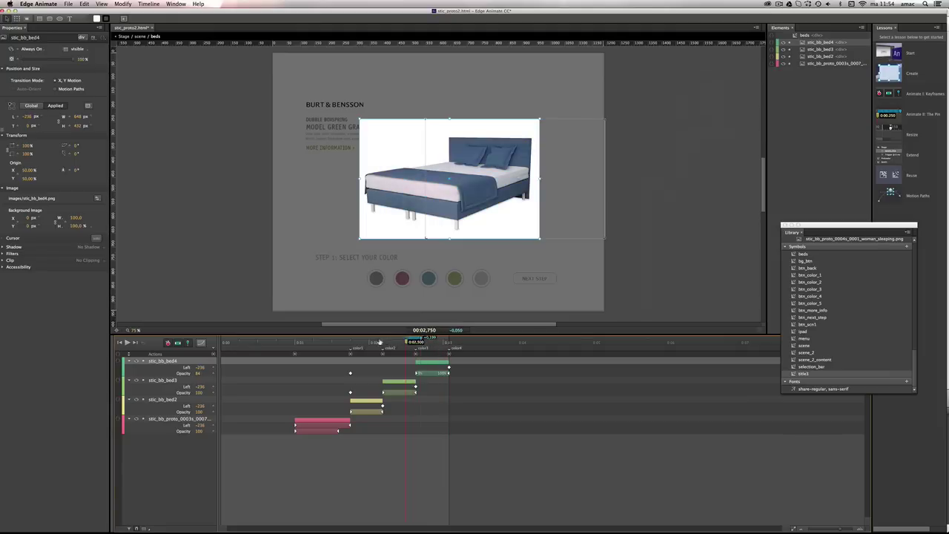
{"action": "left_click", "coordinate": [338, 343]}
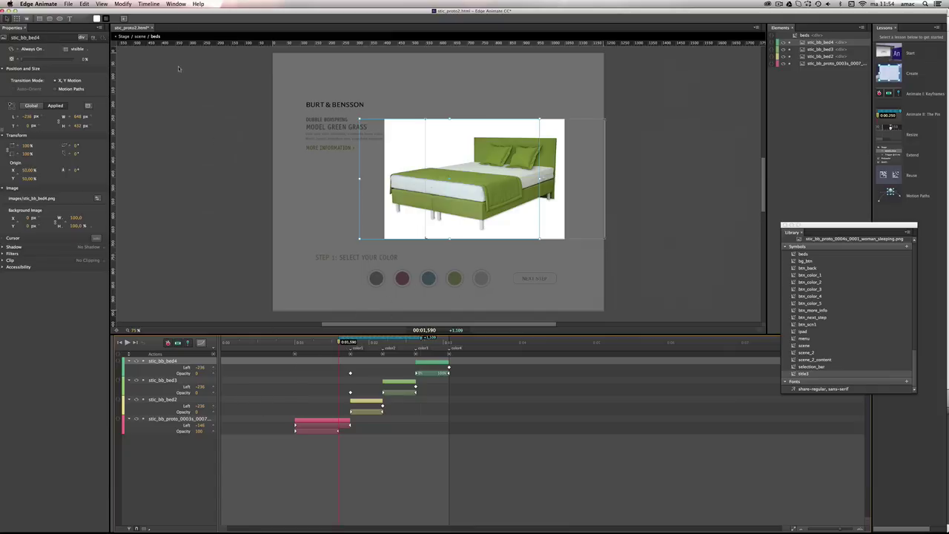
{"action": "mouse_move", "coordinate": [339, 343]}
{"action": "left_mouse_down"}
{"action": "mouse_move", "coordinate": [274, 352]}
{"action": "mouse_move", "coordinate": [359, 348]}
{"action": "mouse_move", "coordinate": [349, 349]}
{"action": "left_mouse_up"}
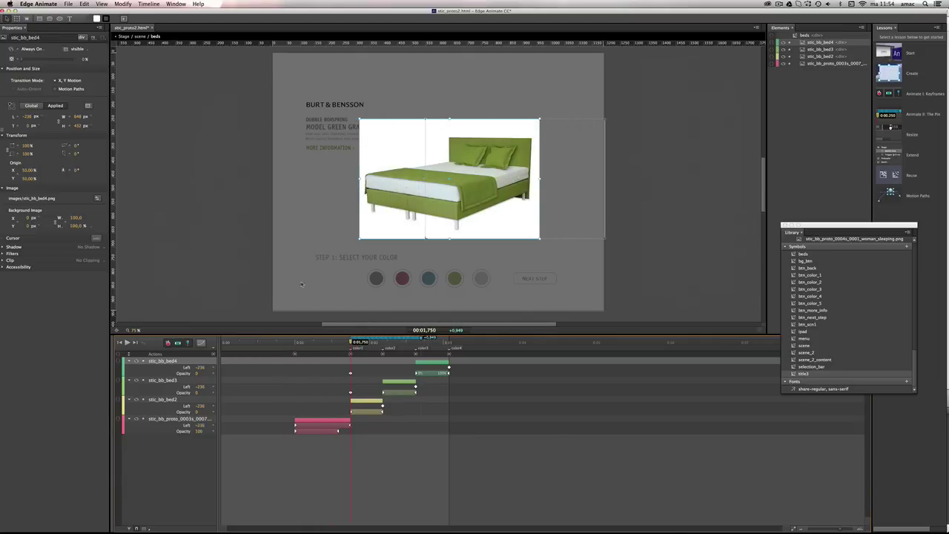
Return to the scene symbol, open selection_bar for editing and select the dark grey colour button, btn_color_1.
{"action": "left_click", "coordinate": [139, 36]}
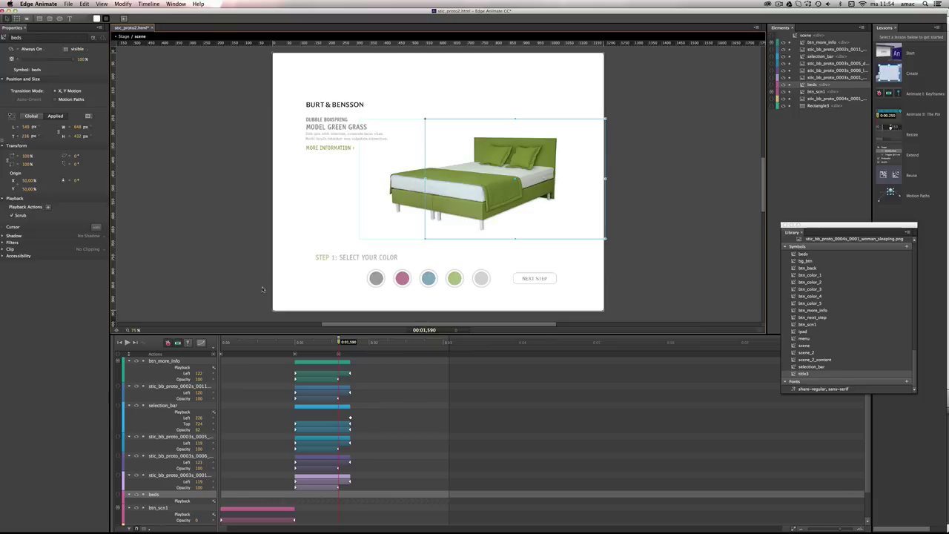
{"action": "left_click", "coordinate": [376, 281]}
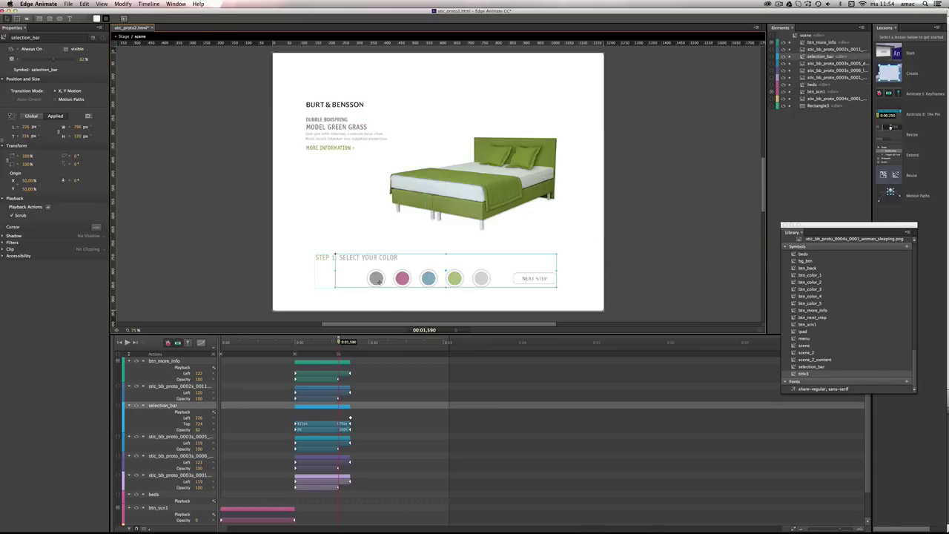
{"action": "double_click", "coordinate": [376, 280]}
{"action": "left_click", "coordinate": [377, 280]}
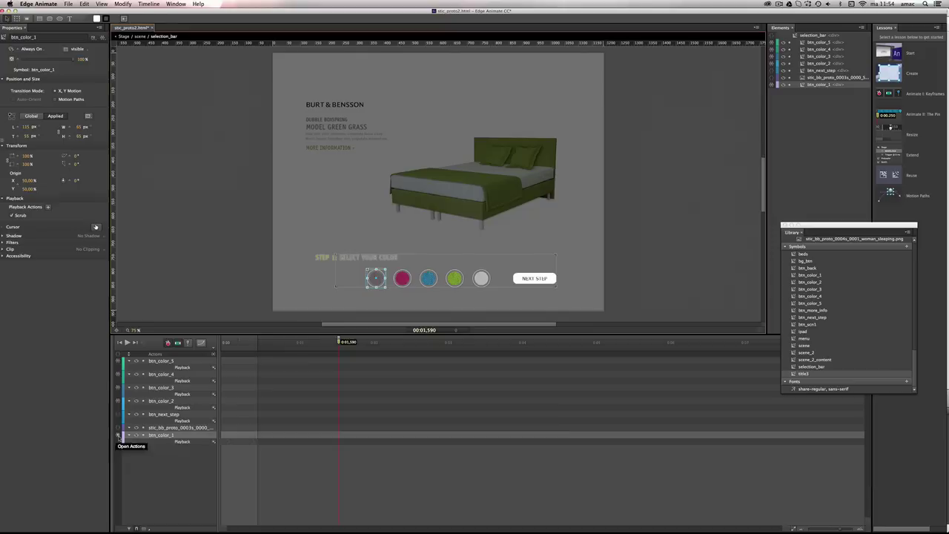
Examine the click code and available event types of btn_color_1, and the click code of btn_color_3.
{"action": "left_click", "coordinate": [118, 437]}
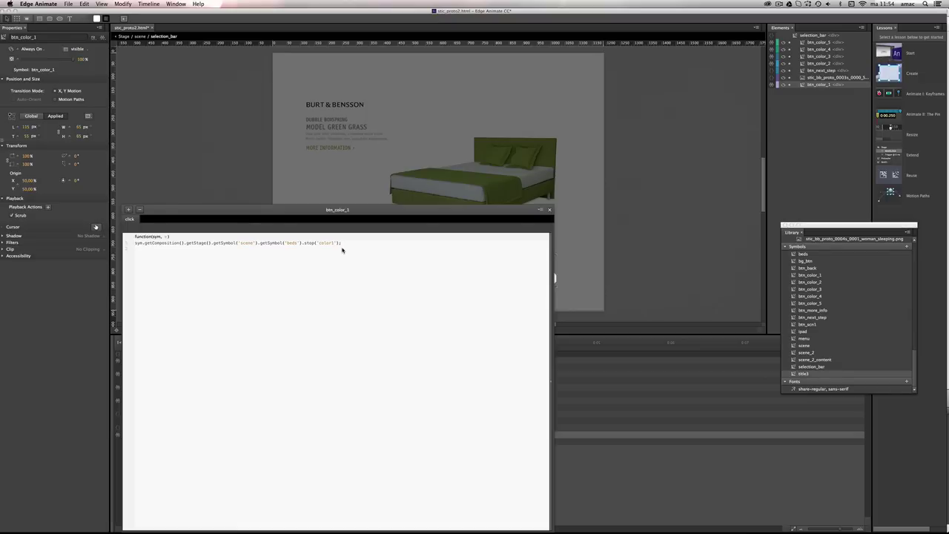
{"action": "left_click", "coordinate": [128, 209]}
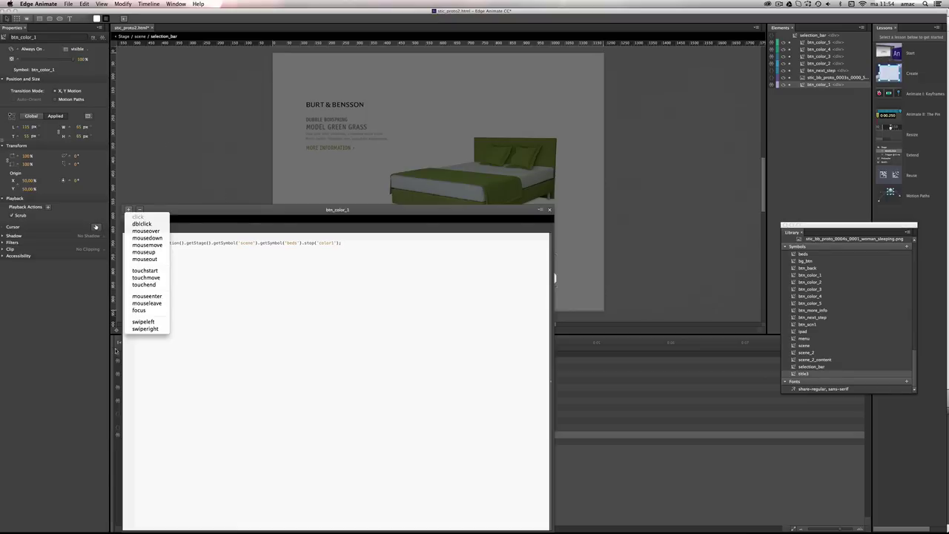
{"action": "left_click", "coordinate": [550, 210]}
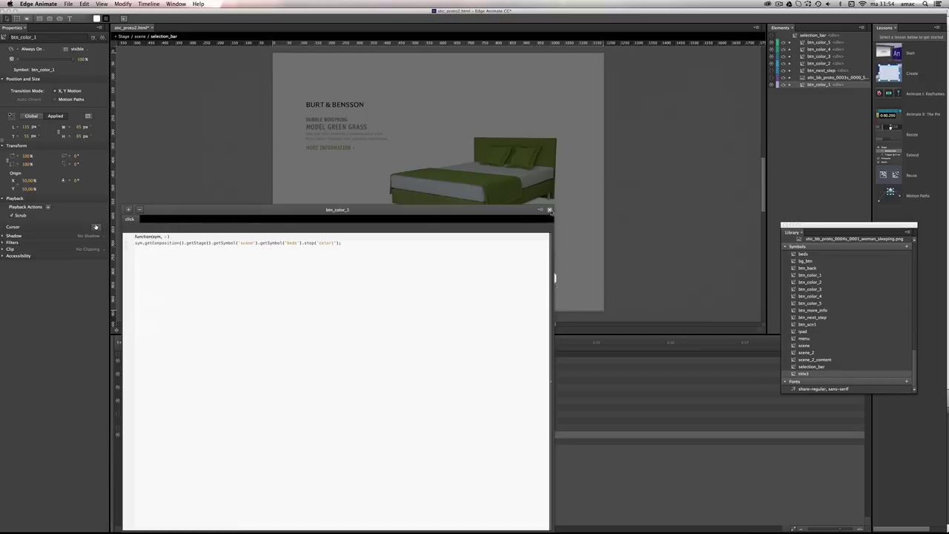
{"action": "left_click", "coordinate": [550, 211]}
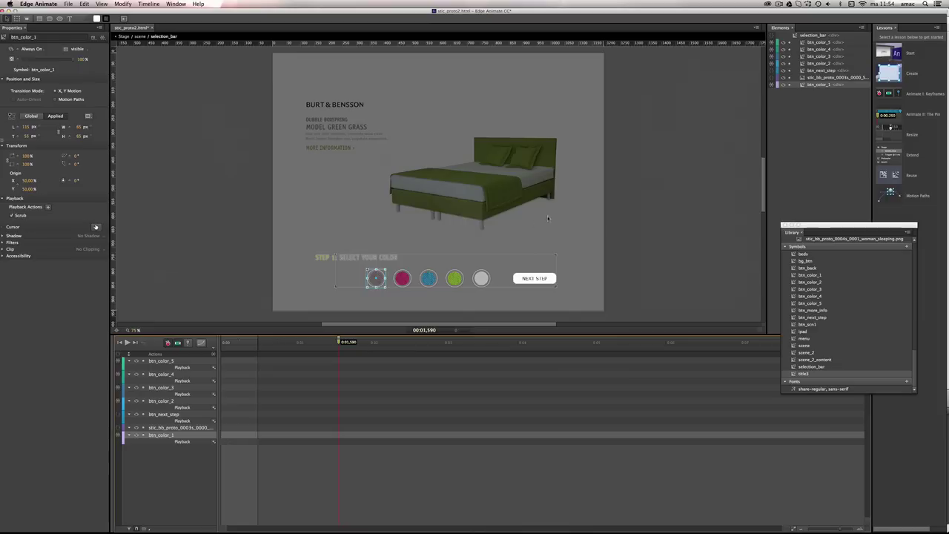
{"action": "left_click", "coordinate": [118, 389]}
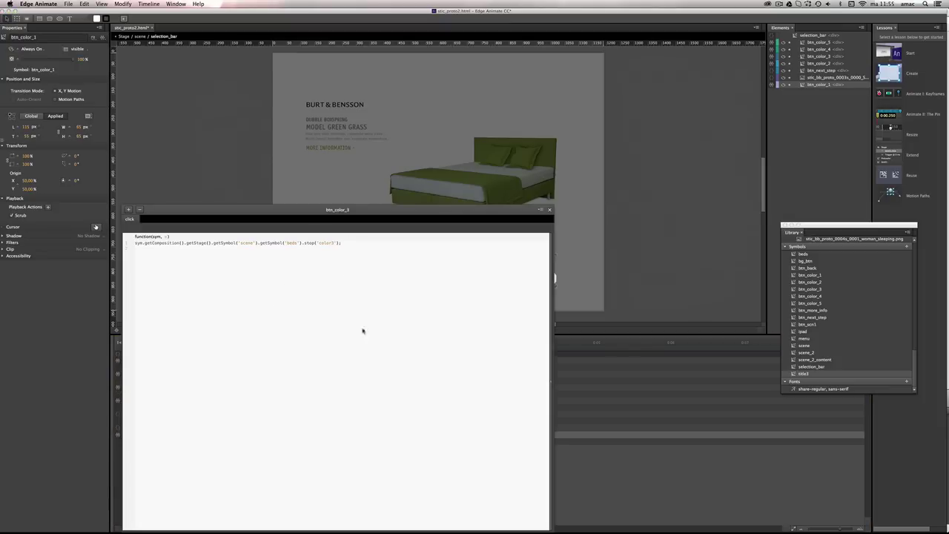
{"action": "left_click", "coordinate": [550, 211]}
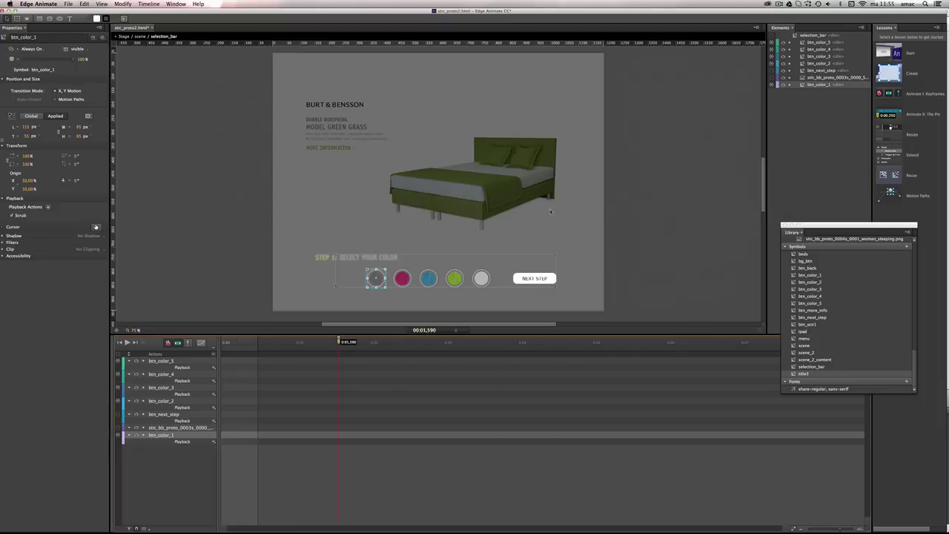
Preview the composition in the browser, start the configurator and test the magenta, blue, green and light grey colour buttons.
{"action": "key", "text": "super+Return"}
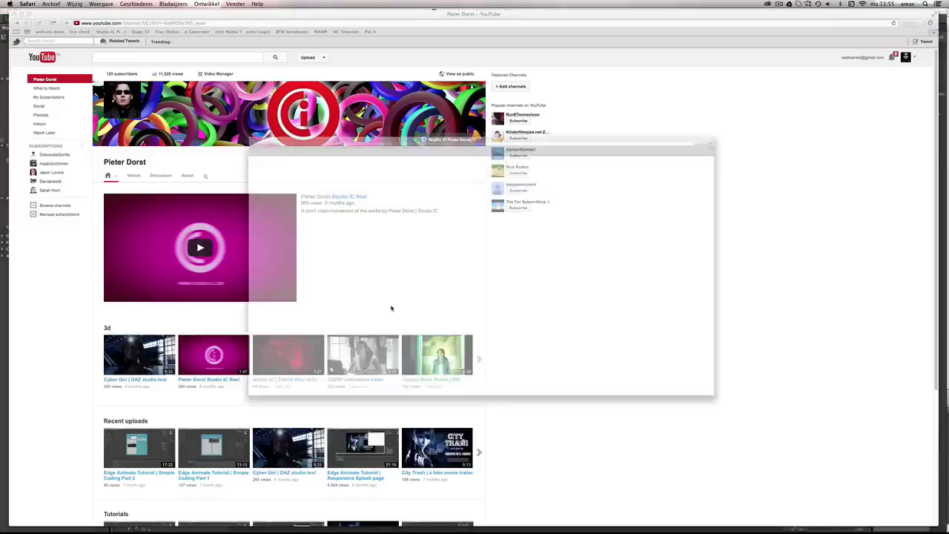
{"action": "left_click", "coordinate": [251, 328]}
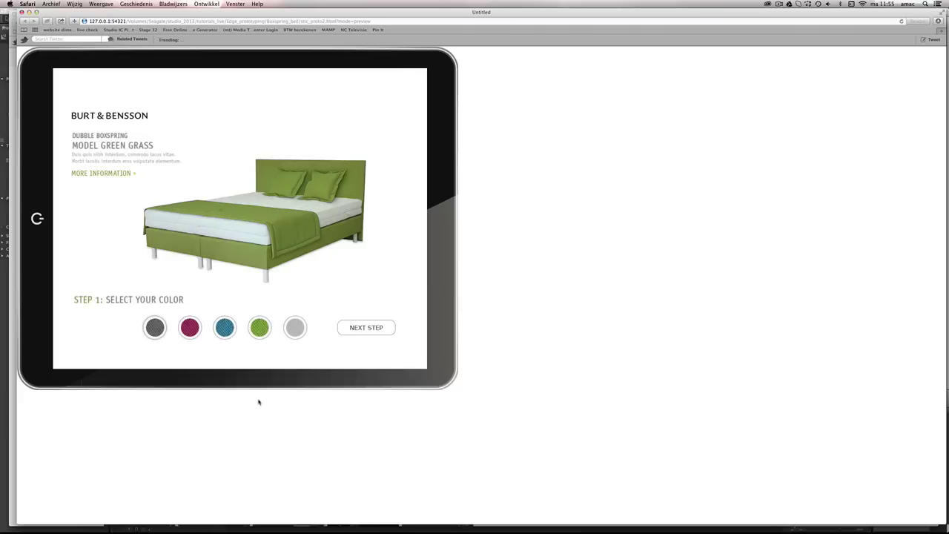
{"action": "left_click", "coordinate": [190, 330]}
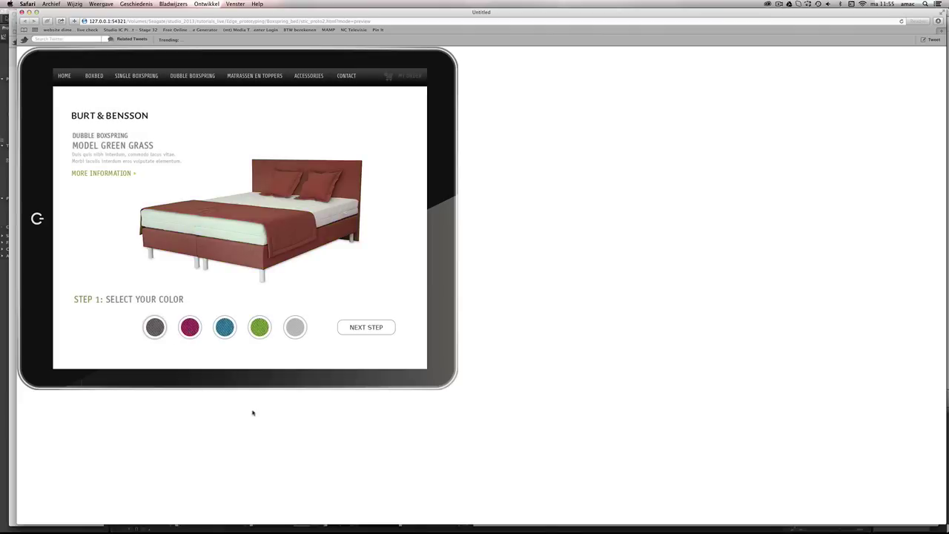
{"action": "left_click", "coordinate": [225, 334]}
{"action": "left_click", "coordinate": [259, 330]}
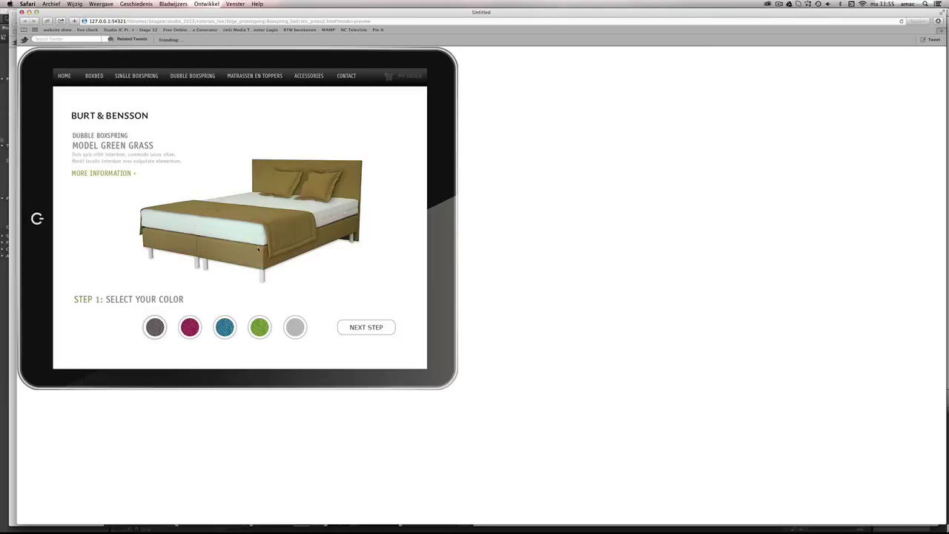
{"action": "left_click", "coordinate": [295, 330]}
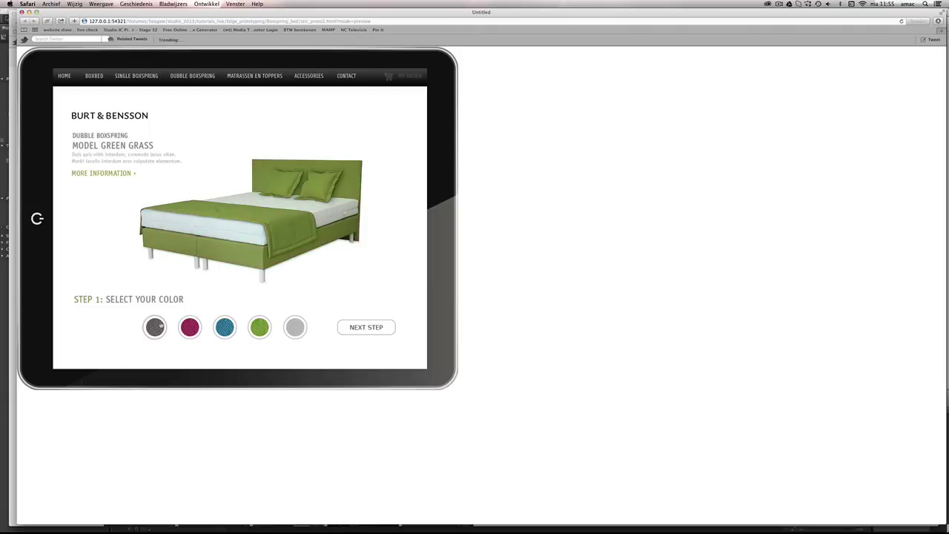
Test the colour buttons in both directions, ending on dark grey, close the preview and switch back to Edge Animate.
{"action": "left_click", "coordinate": [191, 331]}
{"action": "left_click", "coordinate": [223, 331]}
{"action": "left_click", "coordinate": [258, 331]}
{"action": "left_click", "coordinate": [289, 329]}
{"action": "left_click", "coordinate": [263, 328]}
{"action": "left_click", "coordinate": [222, 331]}
{"action": "left_click", "coordinate": [191, 329]}
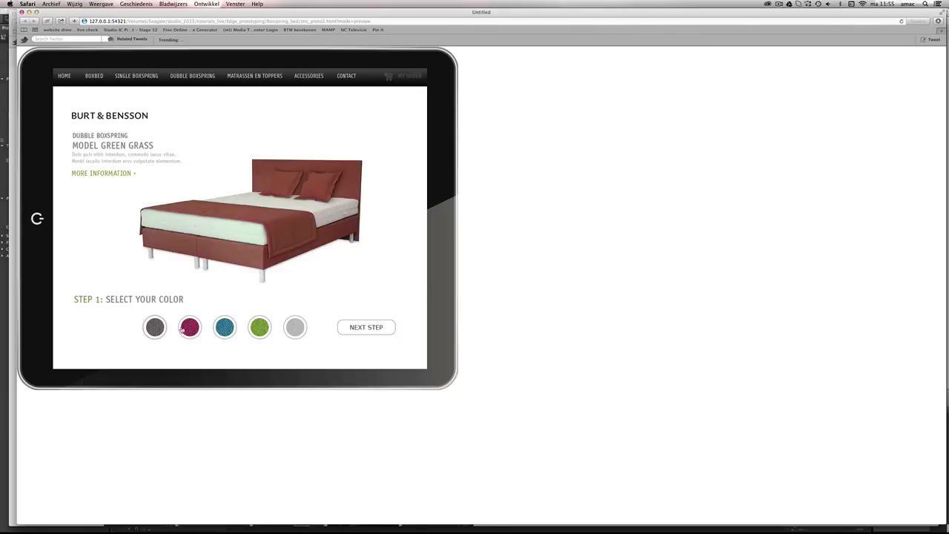
{"action": "left_click", "coordinate": [152, 331]}
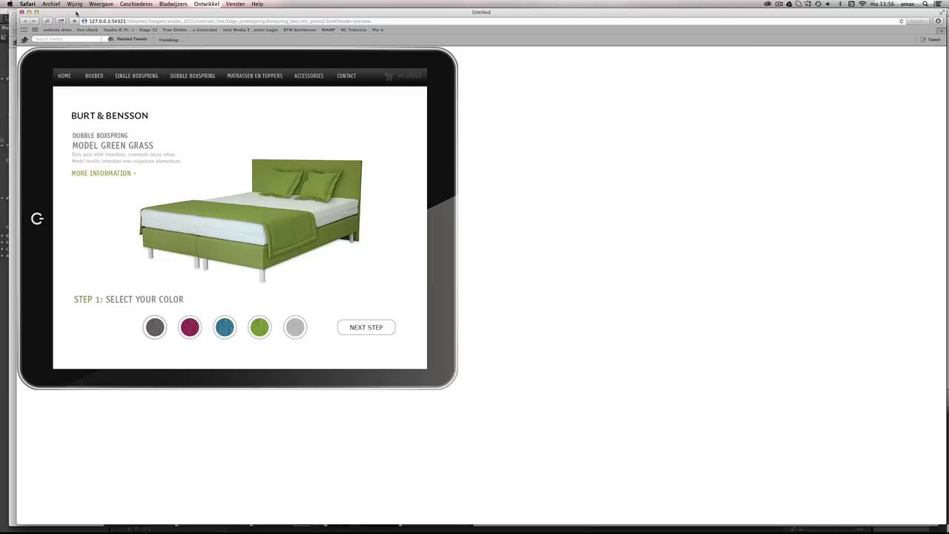
{"action": "left_click", "coordinate": [21, 11]}
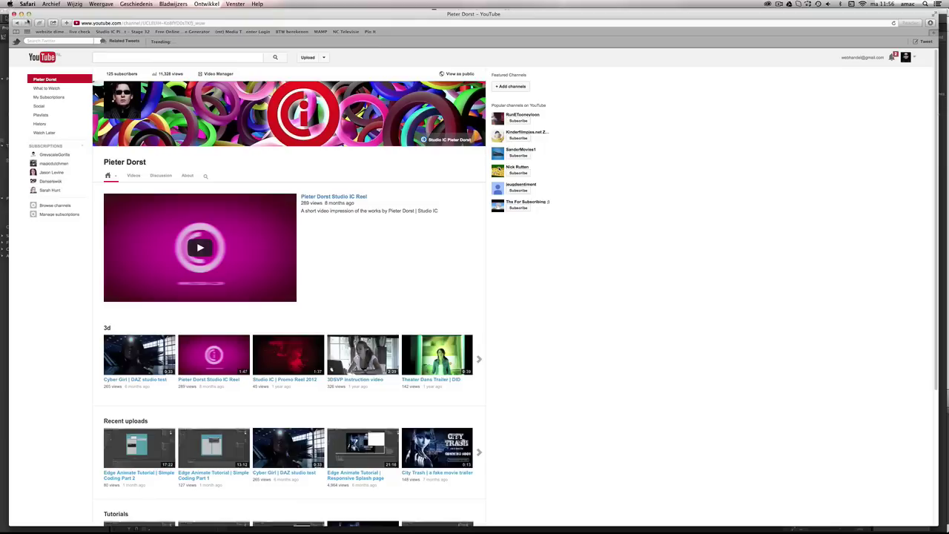
{"action": "key", "text": "super+Tab"}
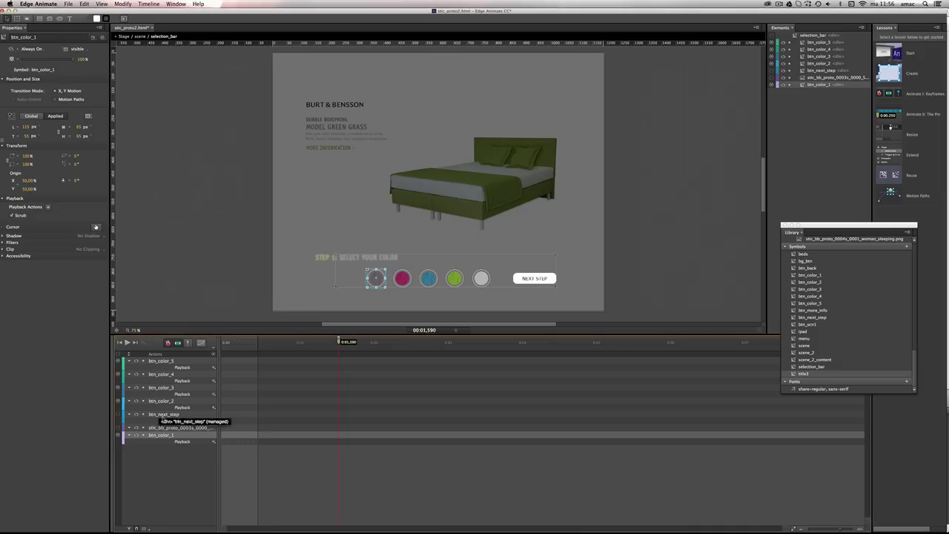
Return to the Stage and make the hidden scene_2 element visible, undoing a trial move of it.
{"action": "left_click", "coordinate": [122, 36]}
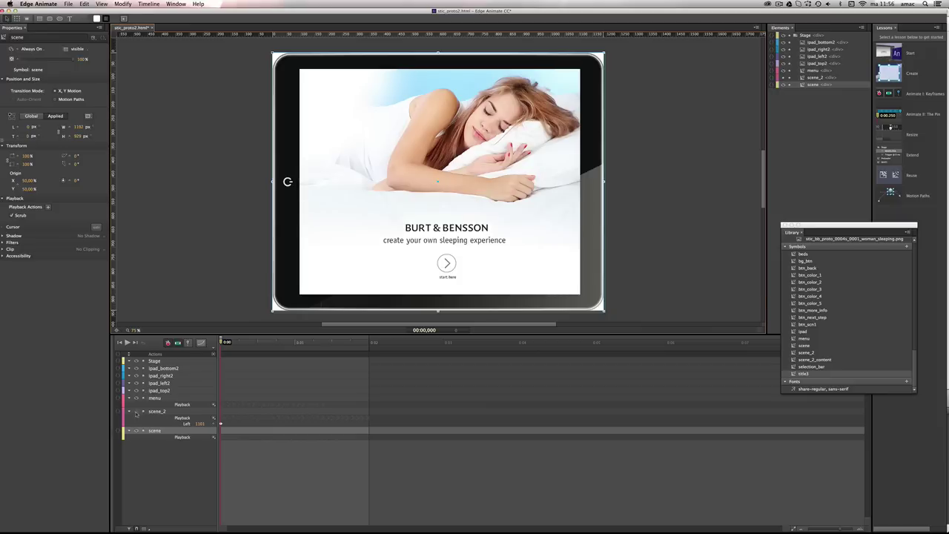
{"action": "left_click", "coordinate": [136, 412]}
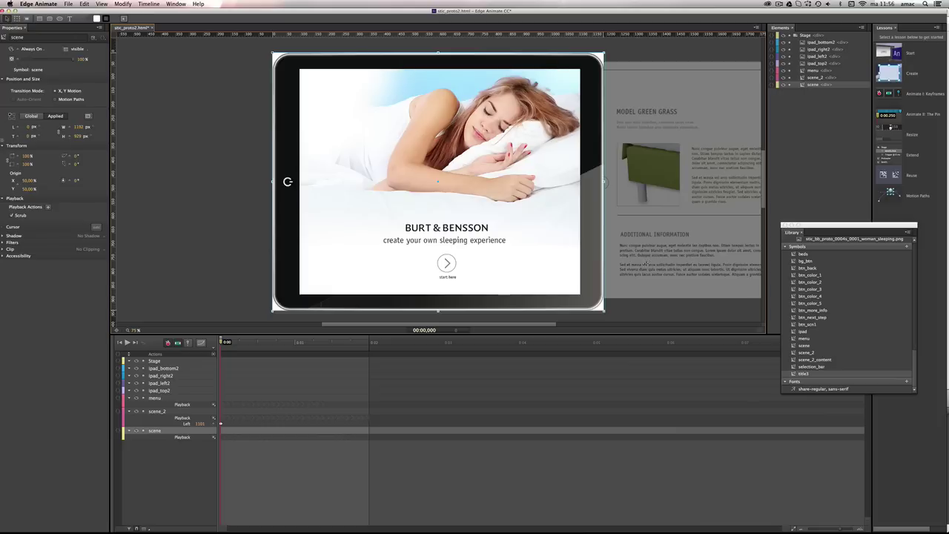
{"action": "left_click_drag", "start_coordinate": [649, 91], "coordinate": [624, 112]}
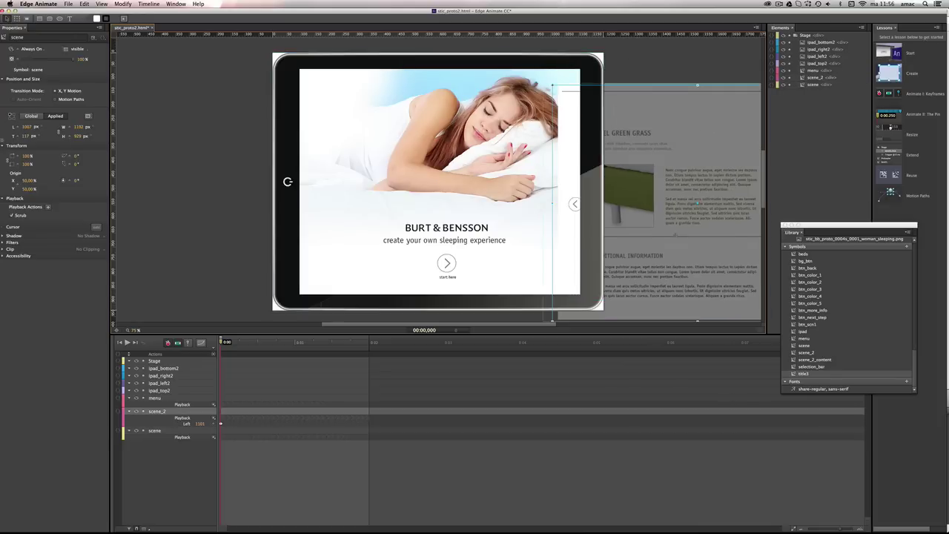
{"action": "key", "text": "super+z"}
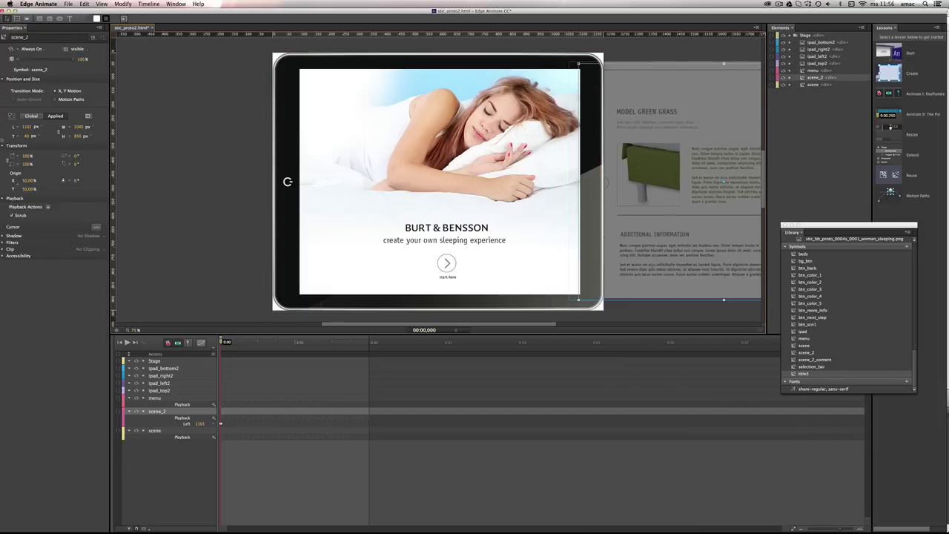
Open scene_2 for editing and scrub through the sliding animation of scene_2_content.
{"action": "double_click", "coordinate": [630, 290]}
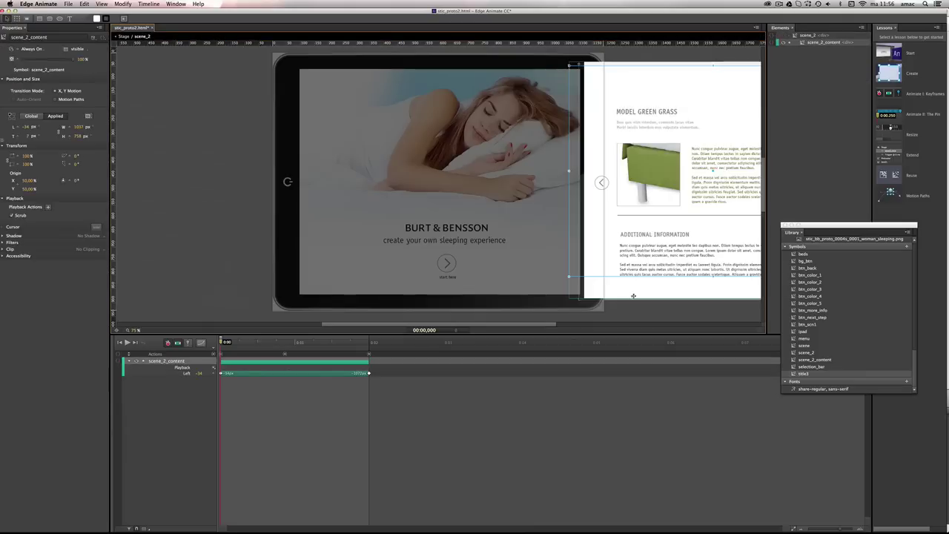
{"action": "mouse_move", "coordinate": [226, 345]}
{"action": "left_mouse_down"}
{"action": "mouse_move", "coordinate": [400, 345]}
{"action": "mouse_move", "coordinate": [242, 349]}
{"action": "left_mouse_up"}
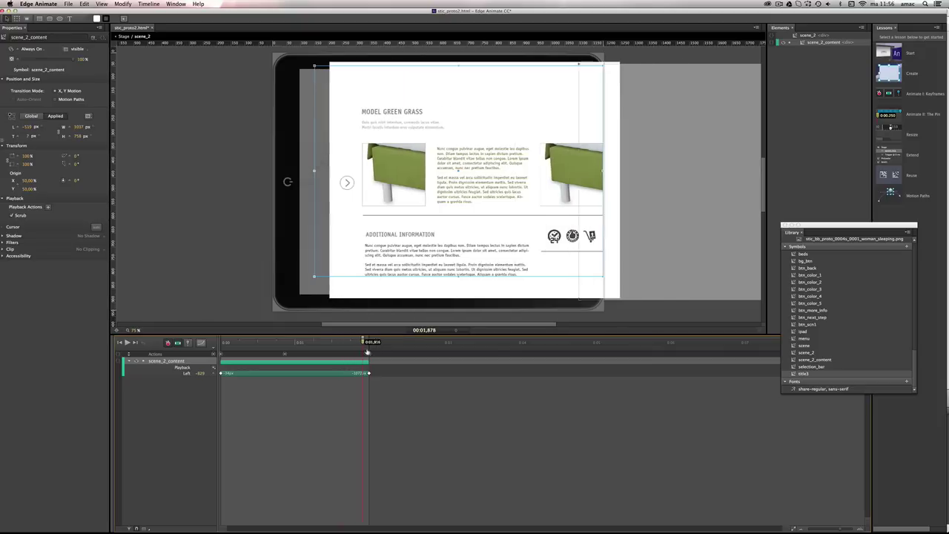
{"action": "left_click_drag", "start_coordinate": [332, 348], "coordinate": [221, 346]}
Return to the Stage, open the scene symbol and move its playhead to 0:01,750.
{"action": "left_click", "coordinate": [124, 37]}
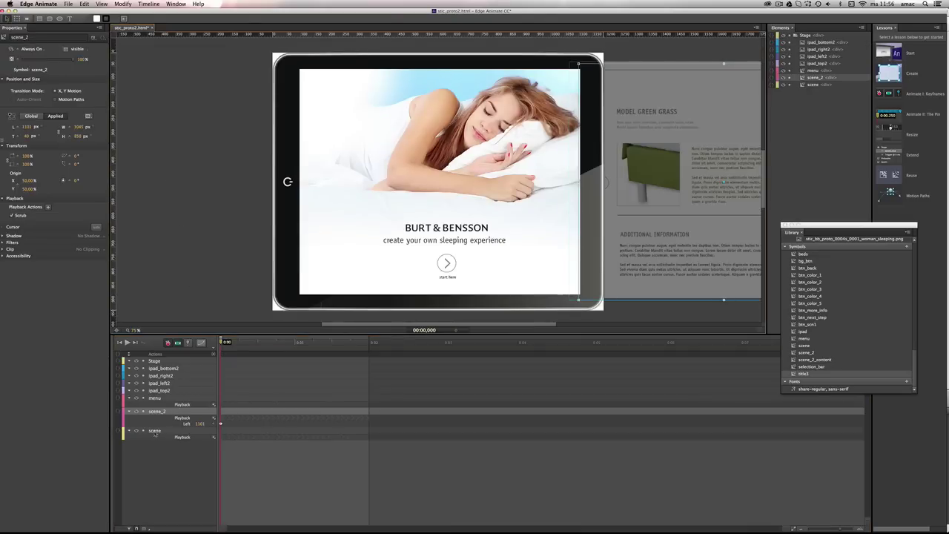
{"action": "left_click", "coordinate": [154, 432]}
{"action": "left_click_drag", "start_coordinate": [317, 258], "coordinate": [319, 257]}
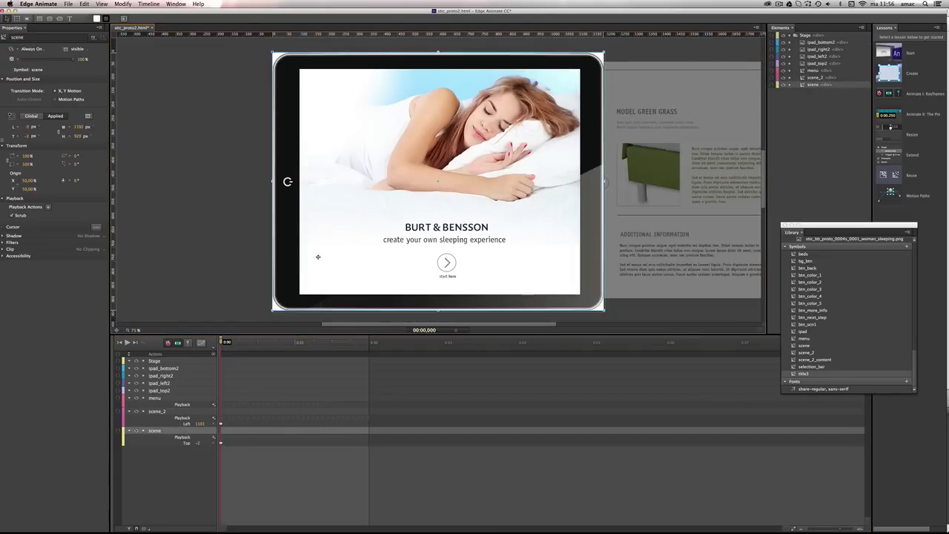
{"action": "double_click", "coordinate": [318, 256]}
{"action": "left_click_drag", "start_coordinate": [226, 343], "coordinate": [352, 346]}
Examine the click code of the MORE INFORMATION button, btn_more_info, and close the code window.
{"action": "left_click", "coordinate": [327, 147]}
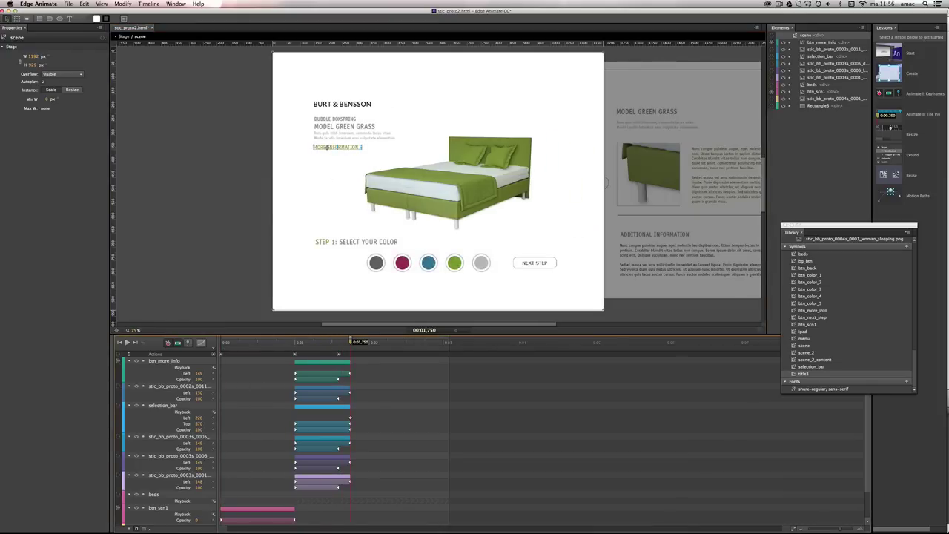
{"action": "left_click", "coordinate": [119, 362]}
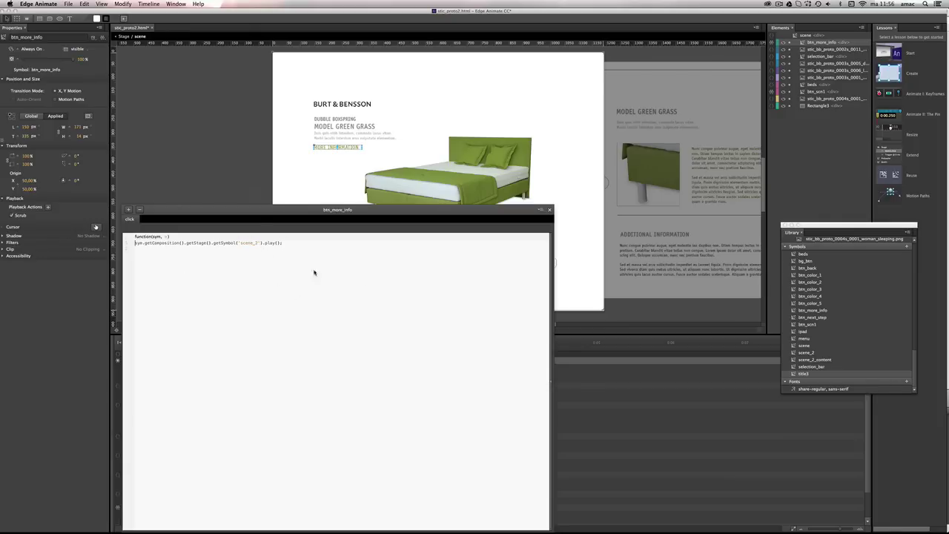
{"action": "left_click", "coordinate": [395, 101]}
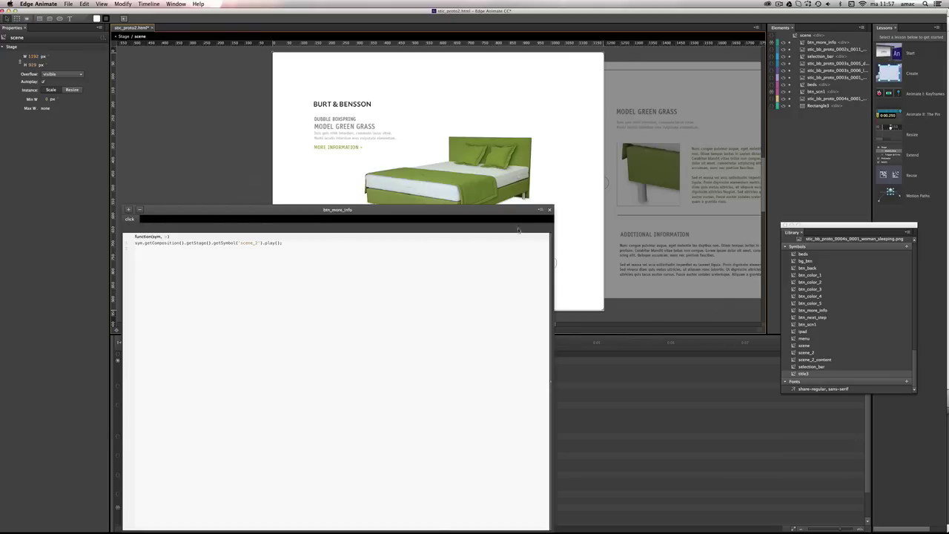
{"action": "left_click", "coordinate": [549, 210]}
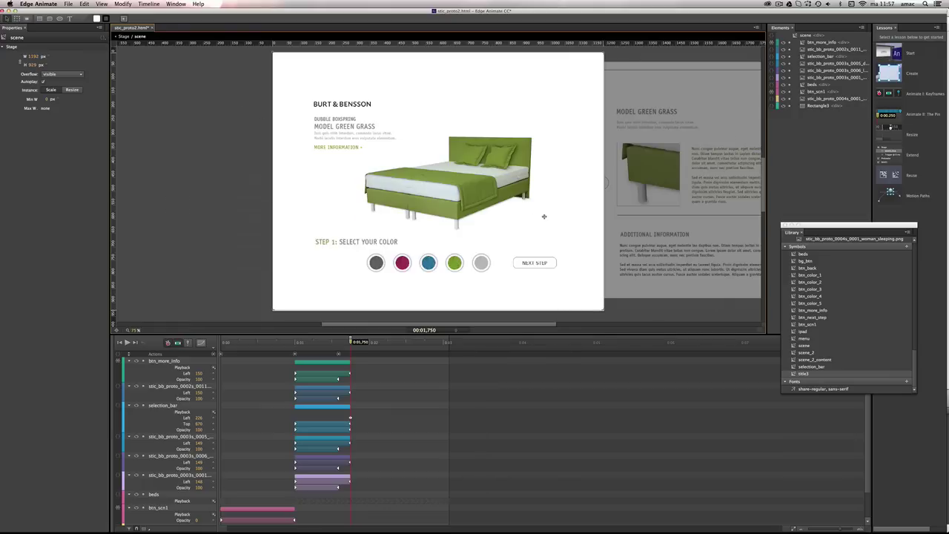
Return to the Stage, open scene_2 for editing and move its playhead to the end at 2 seconds.
{"action": "left_click", "coordinate": [120, 37]}
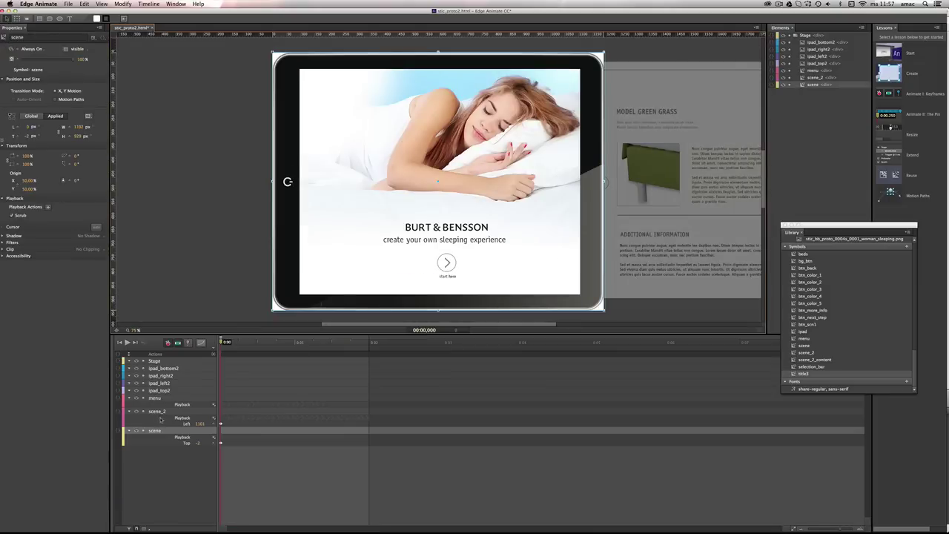
{"action": "left_click", "coordinate": [157, 411]}
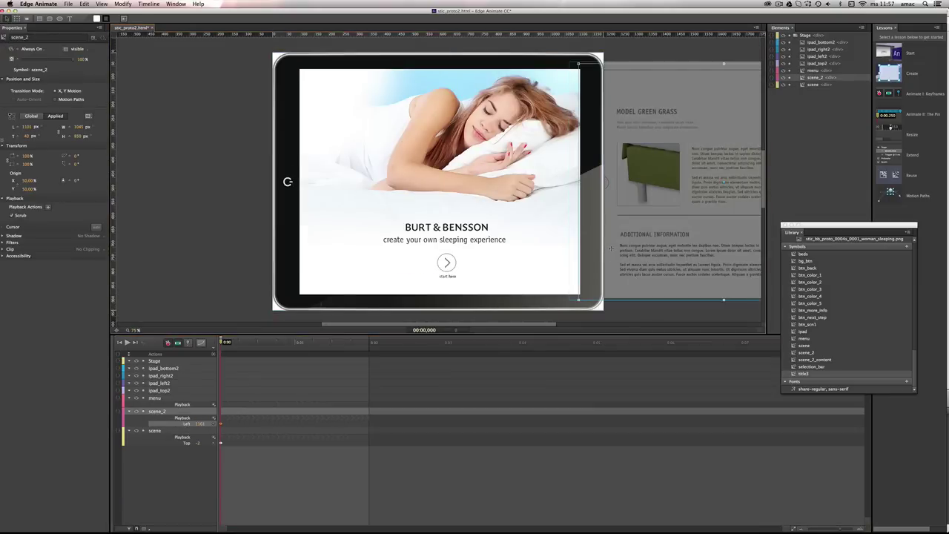
{"action": "double_click", "coordinate": [682, 178]}
{"action": "left_click_drag", "start_coordinate": [222, 345], "coordinate": [361, 341]}
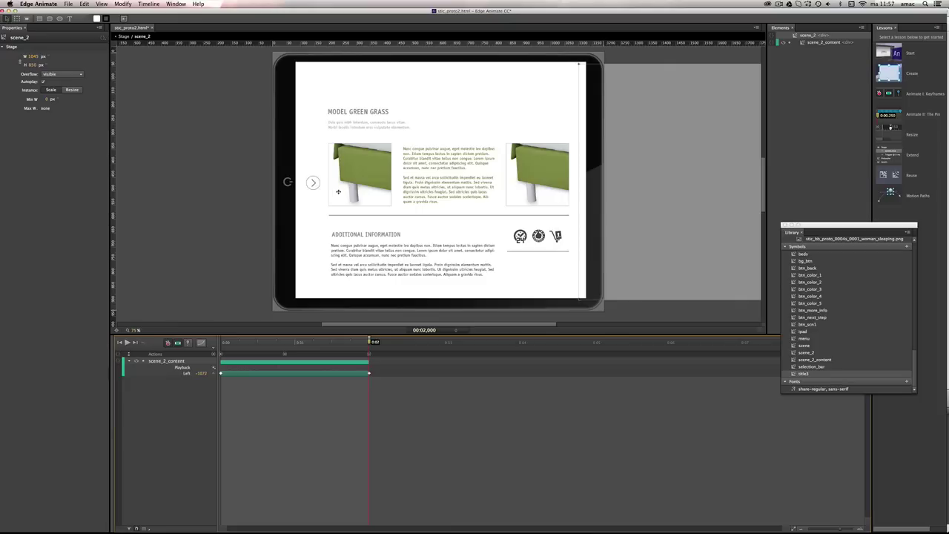
Select scene_2_content at the two-second mark and nudge it to a left position of -1072 px.
{"action": "left_click", "coordinate": [333, 193]}
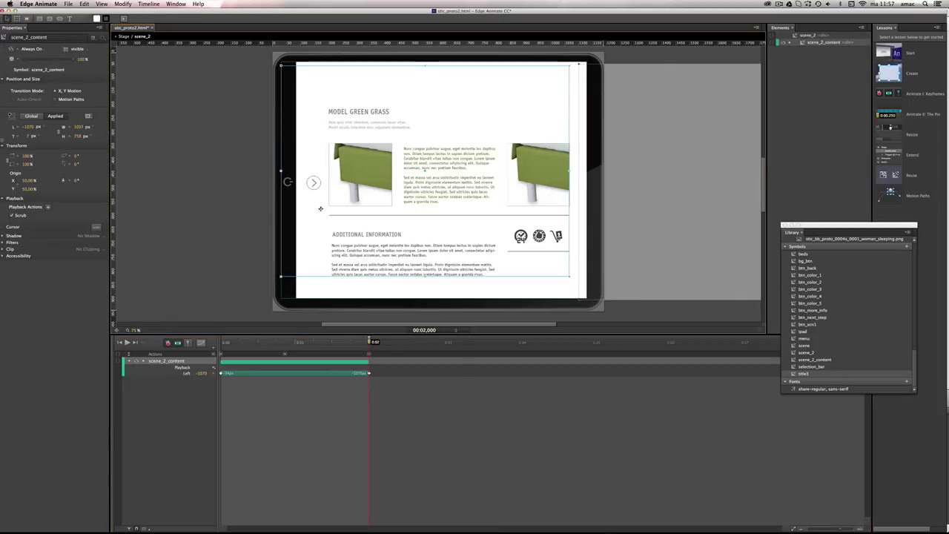
{"action": "key", "text": "Left"}
{"action": "key", "text": "Left"}
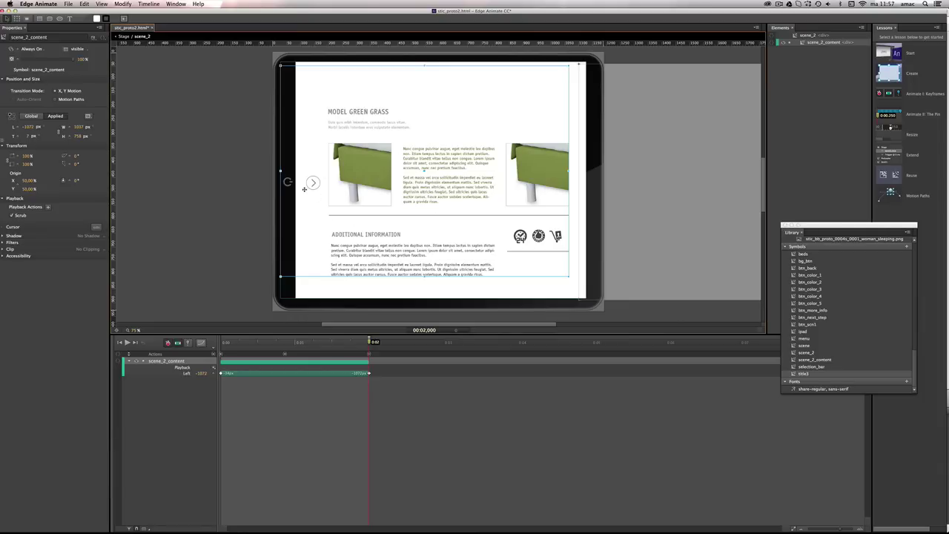
Open scene_2_content for editing, examine the click code of its arrow button, btn_back, and close the code window.
{"action": "double_click", "coordinate": [419, 190]}
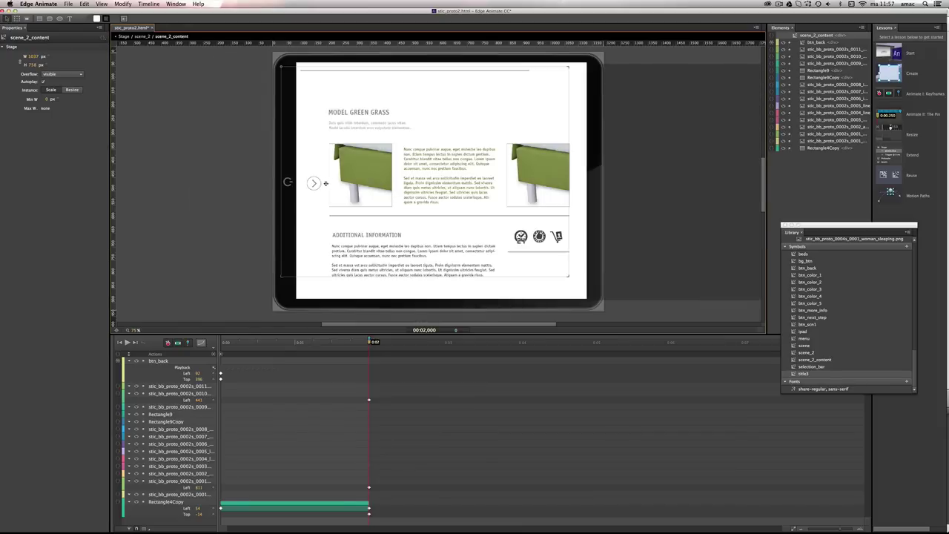
{"action": "left_click", "coordinate": [314, 184]}
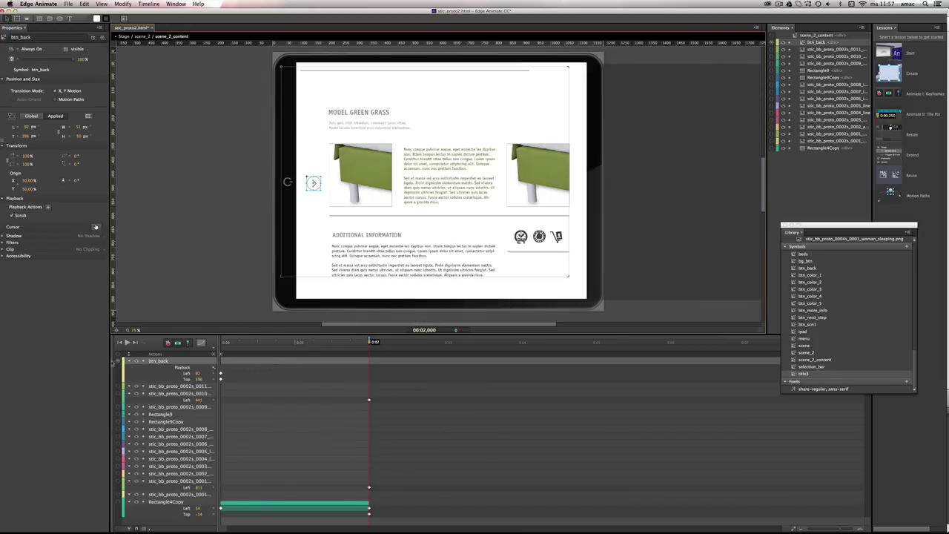
{"action": "left_click", "coordinate": [118, 362]}
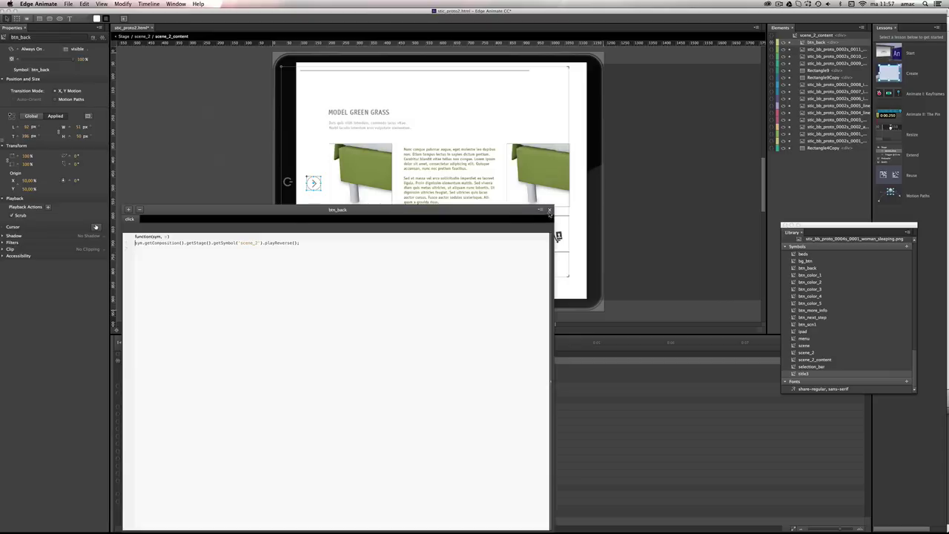
{"action": "left_click", "coordinate": [550, 211]}
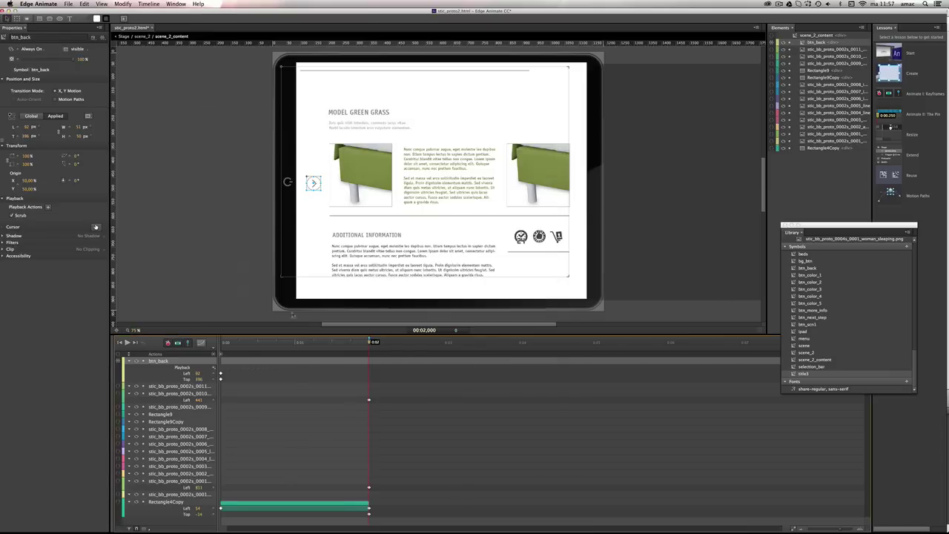
Return to scene_2, run through its slide animation and examine the code of the trigger placed midway on the timeline.
{"action": "left_click", "coordinate": [146, 37]}
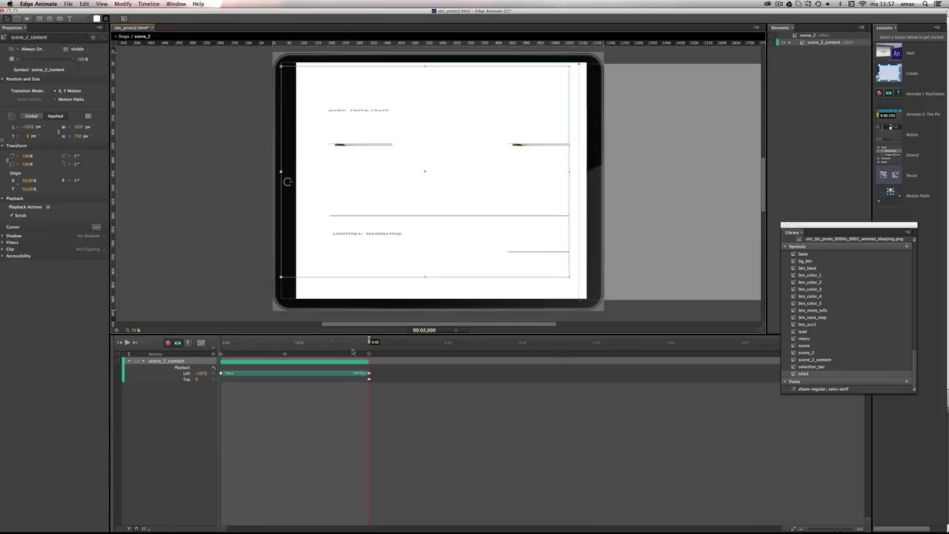
{"action": "left_click_drag", "start_coordinate": [368, 342], "coordinate": [234, 345]}
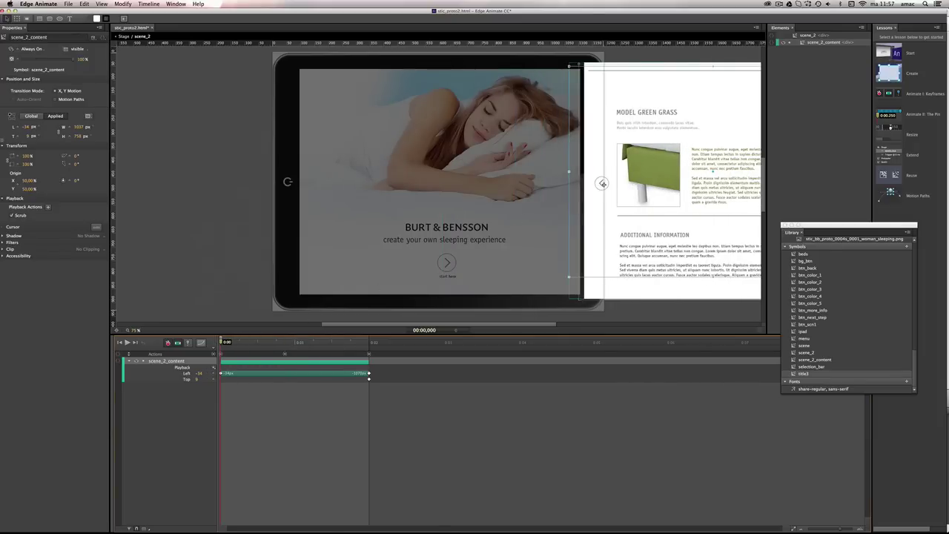
{"action": "left_click_drag", "start_coordinate": [222, 346], "coordinate": [245, 347]}
{"action": "key", "text": "space"}
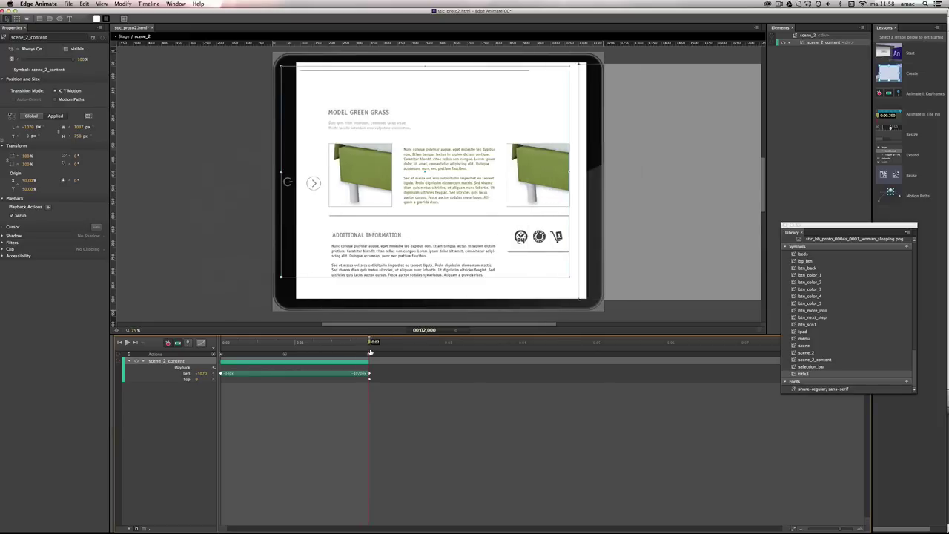
{"action": "double_click", "coordinate": [283, 353]}
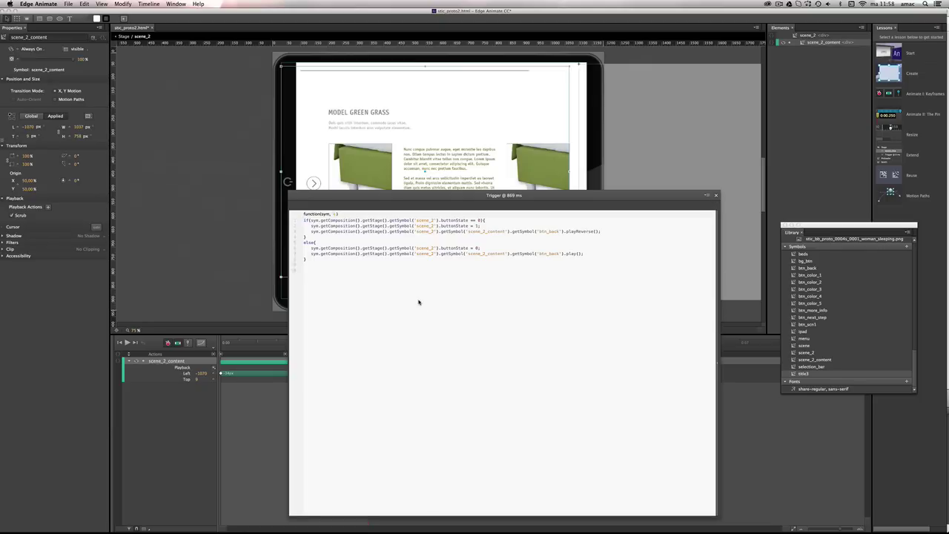
{"action": "left_click", "coordinate": [716, 196]}
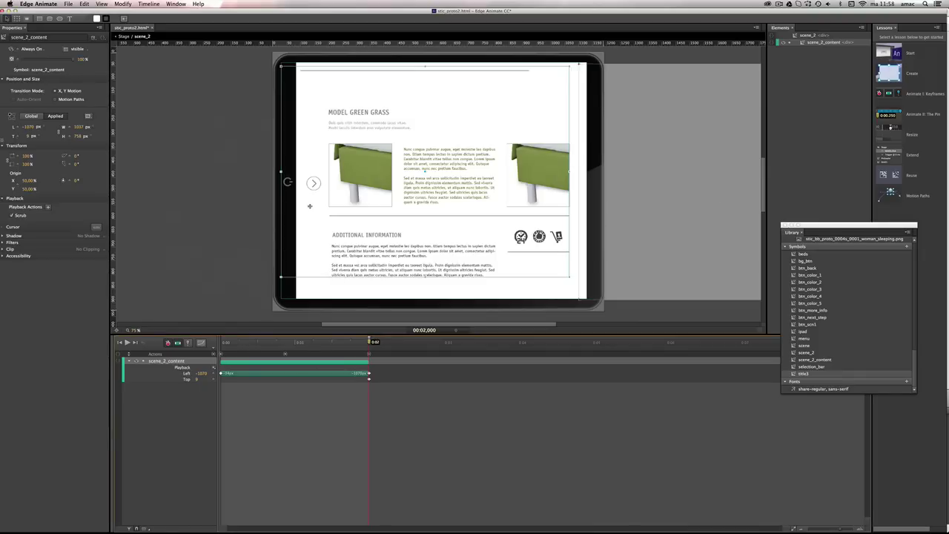
Open btn_back inside scene_2_content and scrub its timeline to review the arrow's rotation in both directions.
{"action": "double_click", "coordinate": [337, 236]}
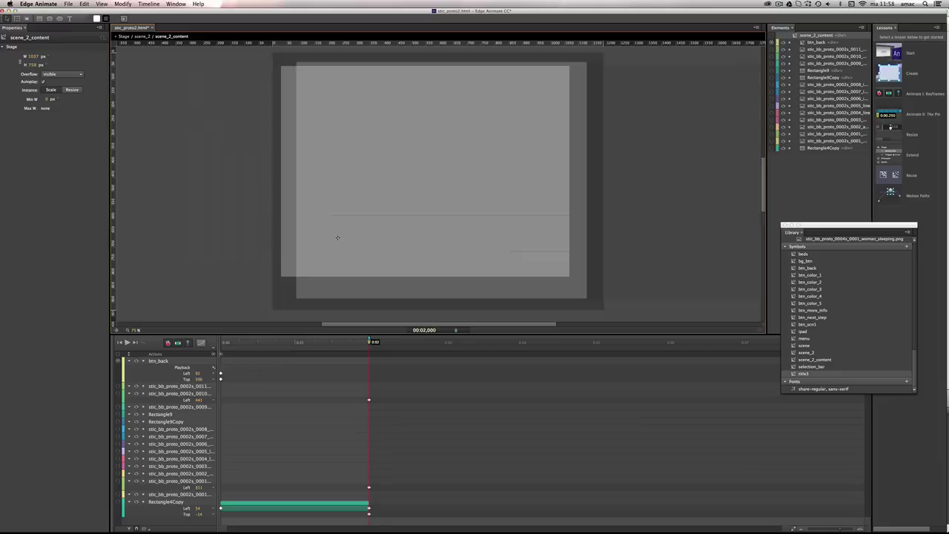
{"action": "double_click", "coordinate": [313, 183]}
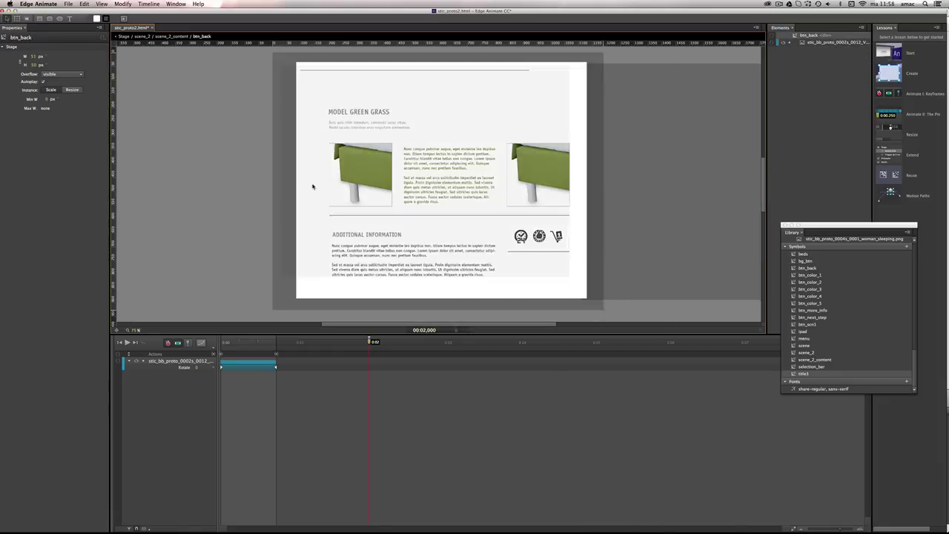
{"action": "left_click_drag", "start_coordinate": [222, 341], "coordinate": [277, 352]}
{"action": "key", "text": "Home"}
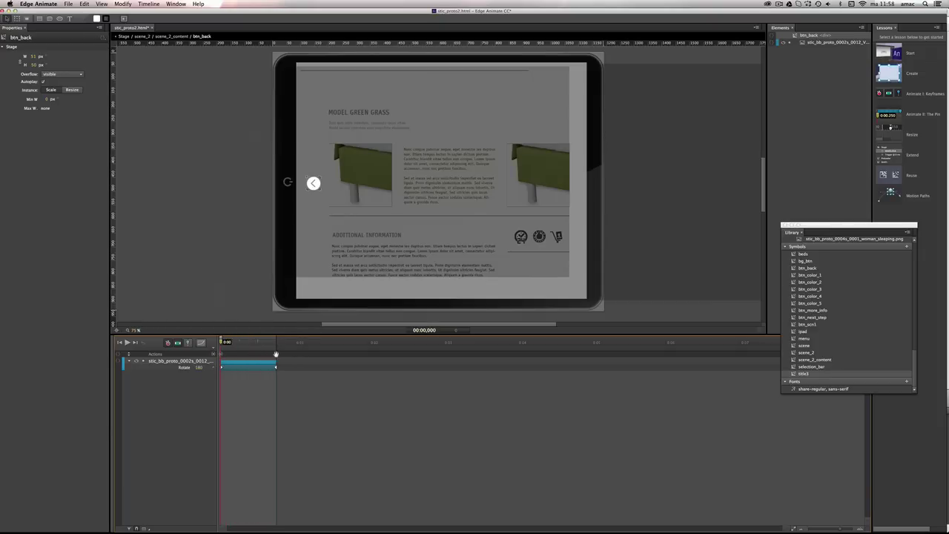
{"action": "left_click_drag", "start_coordinate": [221, 343], "coordinate": [279, 343]}
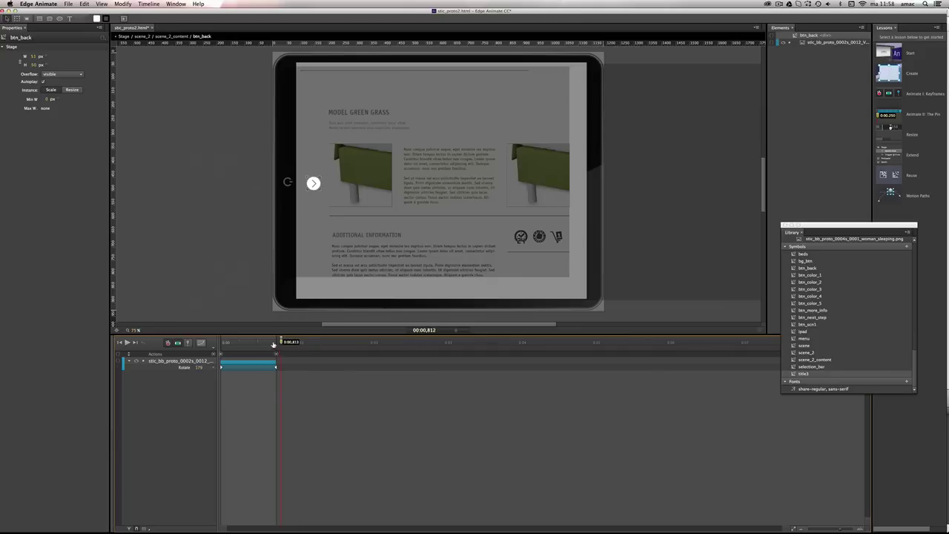
Examine the trigger code at 0 ms in scene_2_content and in scene_2.
{"action": "left_click", "coordinate": [171, 37]}
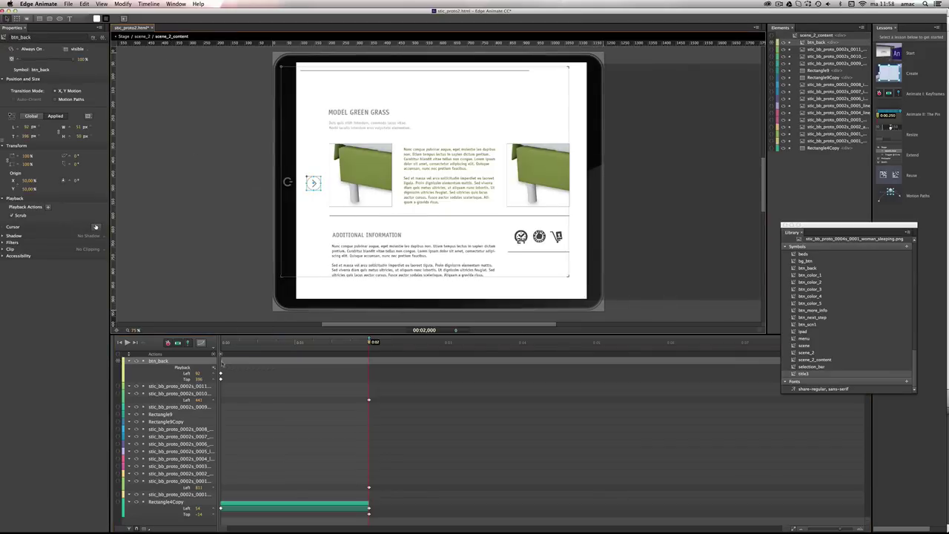
{"action": "left_click", "coordinate": [220, 355]}
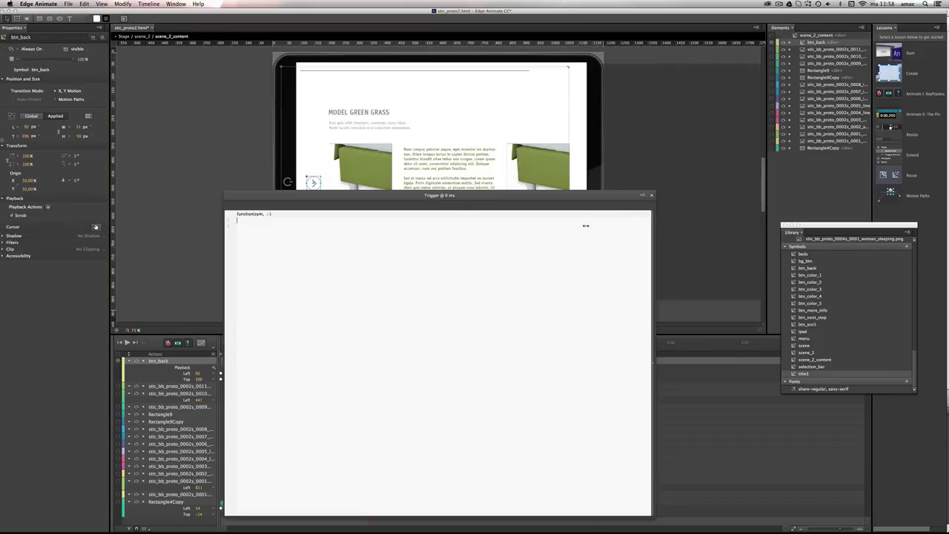
{"action": "left_click", "coordinate": [651, 196]}
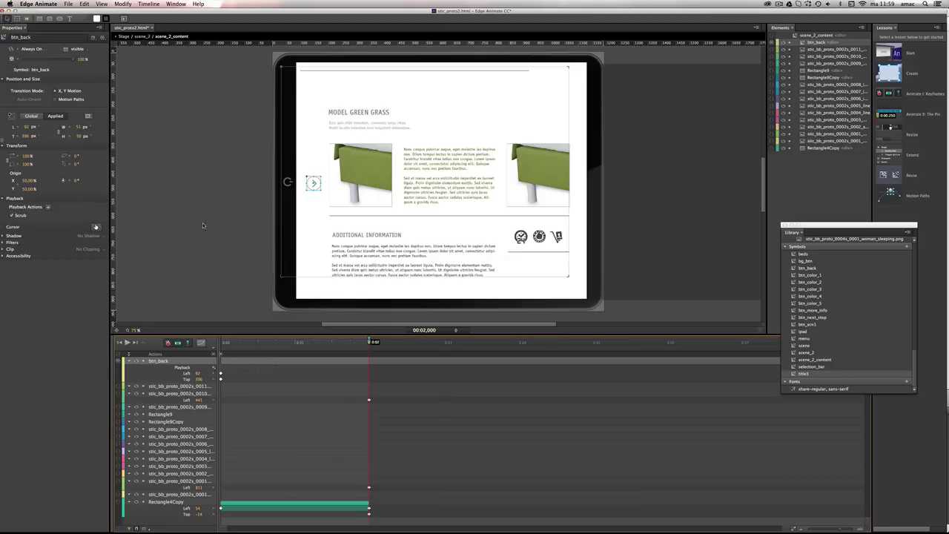
{"action": "left_click", "coordinate": [142, 36]}
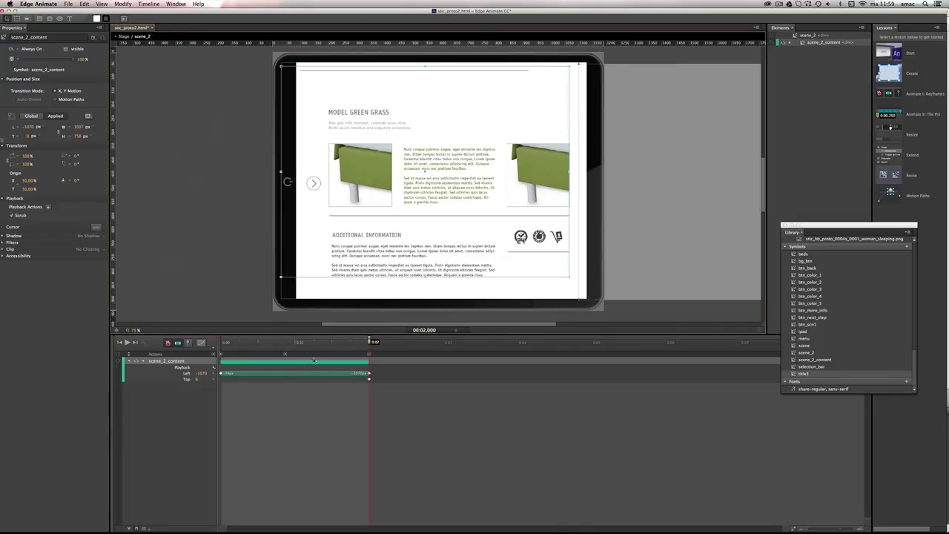
{"action": "double_click", "coordinate": [223, 355]}
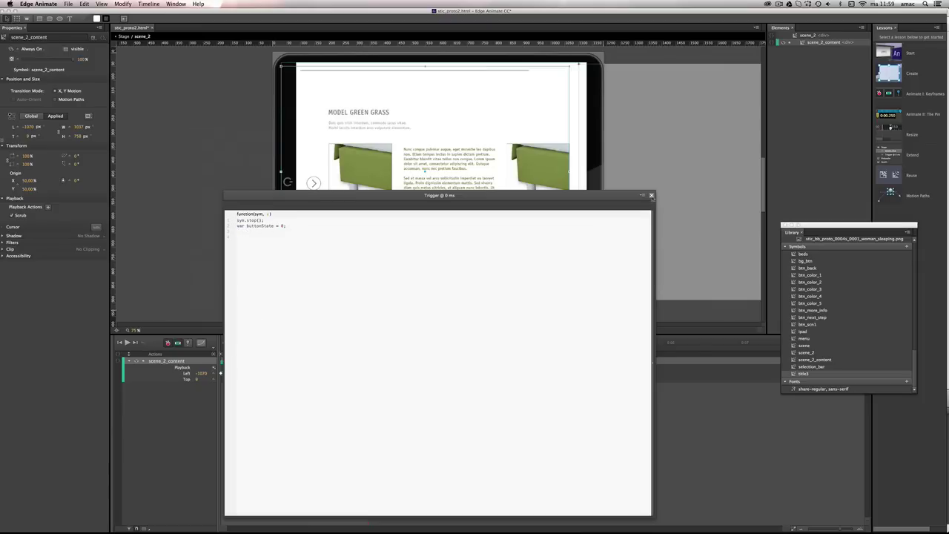
Preview the prototype in the browser, testing the start arrow, the More Information link and the second scene's back arrow, and close the preview.
{"action": "left_click", "coordinate": [650, 195]}
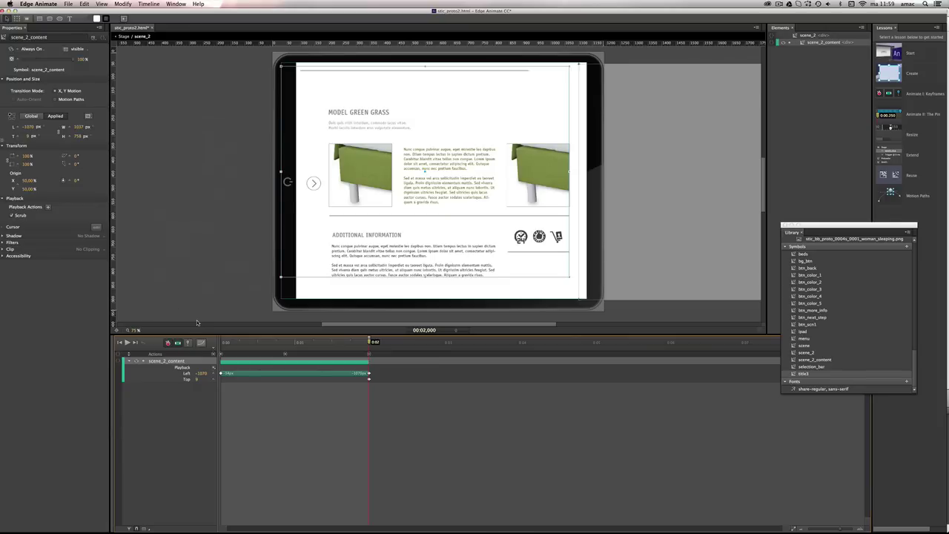
{"action": "key", "text": "super+Return"}
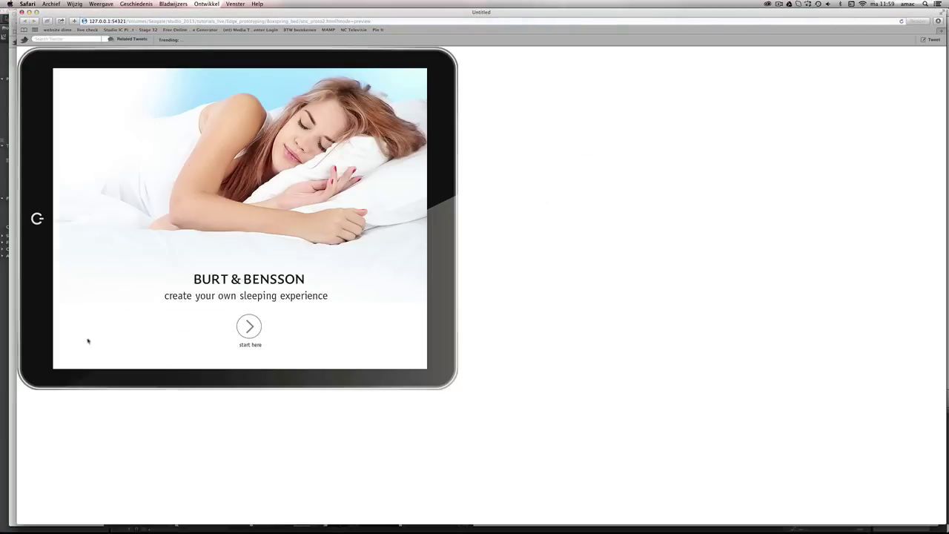
{"action": "left_click", "coordinate": [250, 330]}
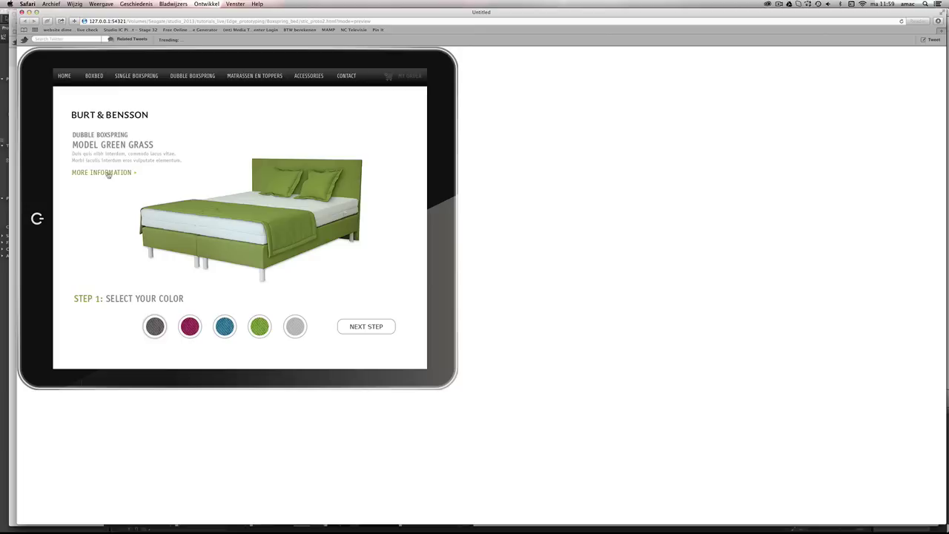
{"action": "left_click", "coordinate": [109, 175]}
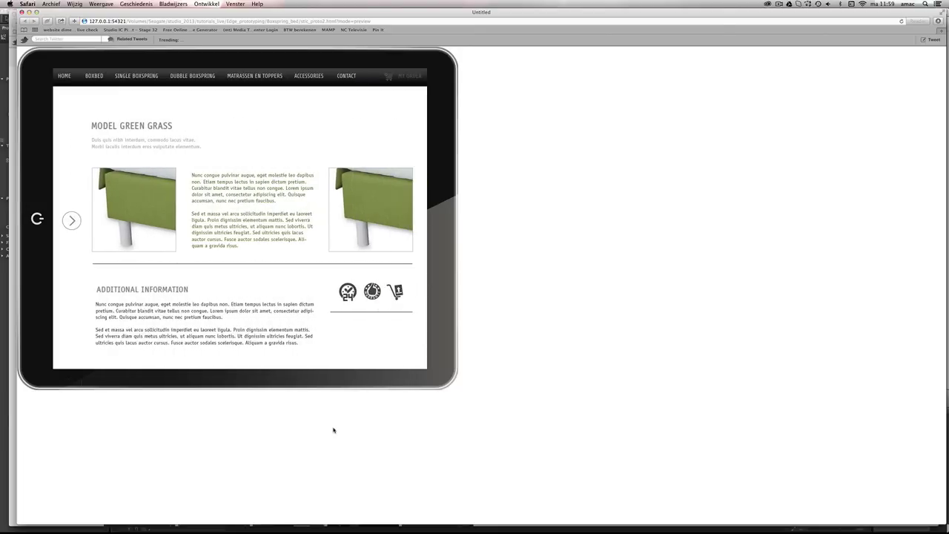
{"action": "left_click", "coordinate": [71, 219]}
{"action": "left_click", "coordinate": [21, 12]}
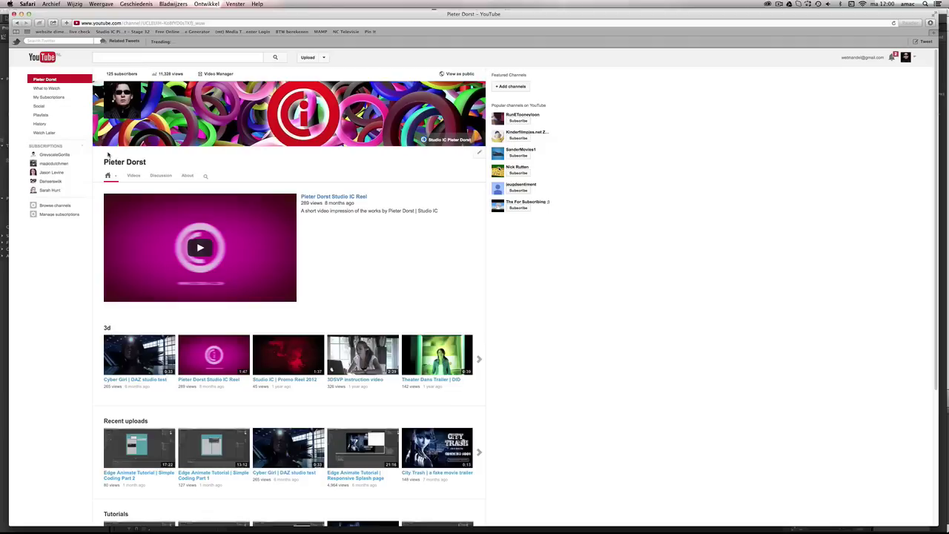
Switch back to Edge Animate and leave the scene_2 symbol for the main Stage.
{"action": "key", "text": "super+Tab"}
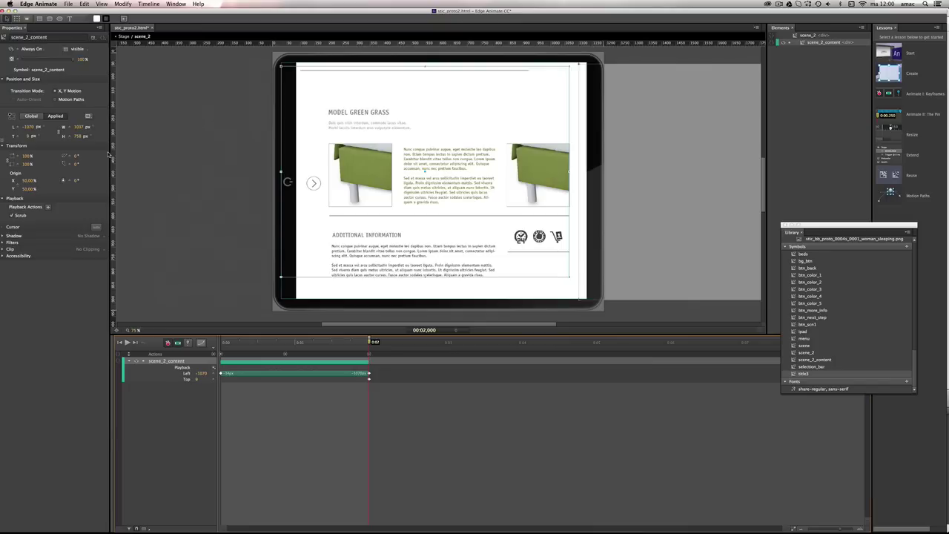
{"action": "left_click", "coordinate": [123, 35]}
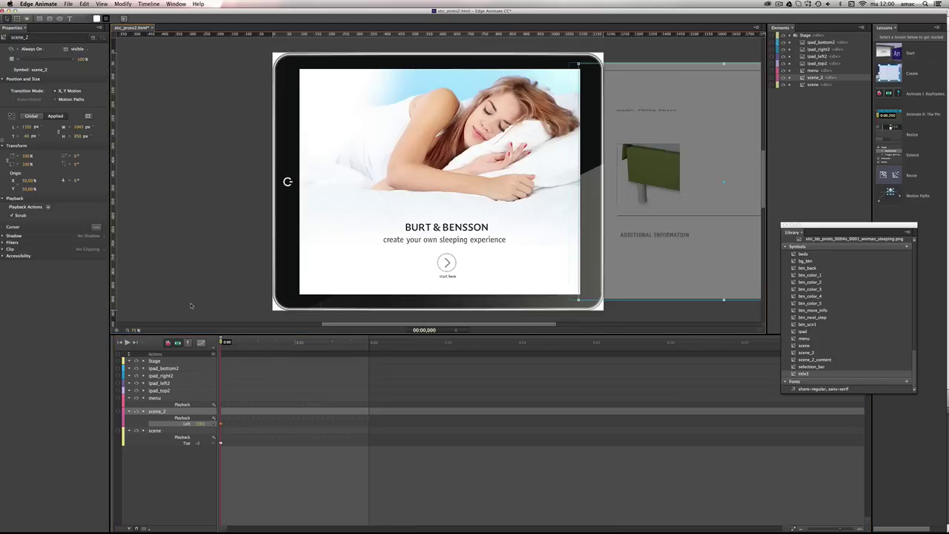